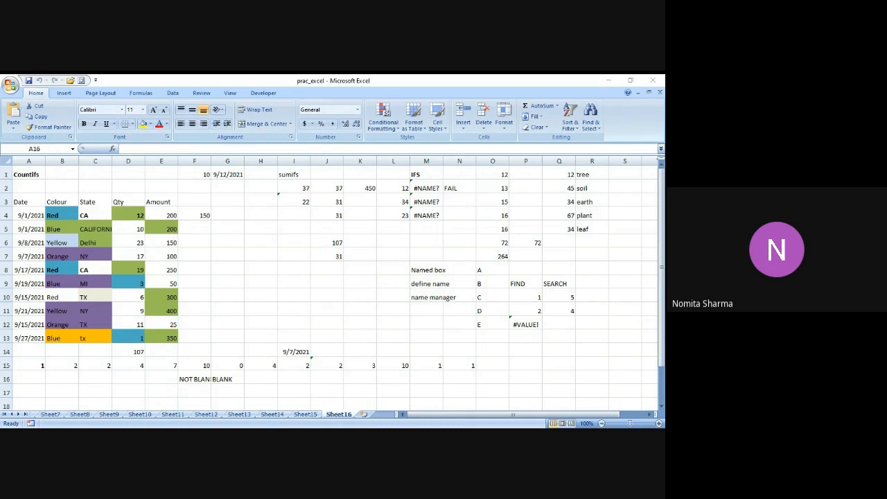
Add a new worksheet and enter the bold title Countifs in cell A1
key("alt+Tab")
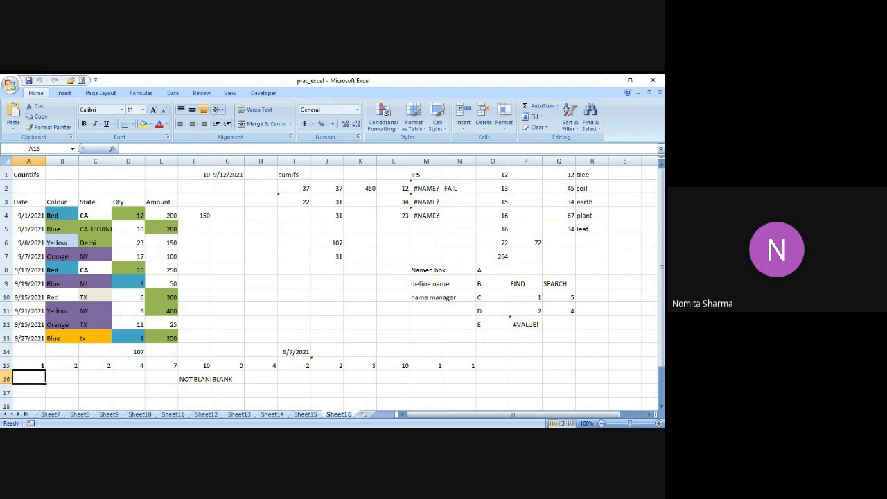
left_click(256, 367)
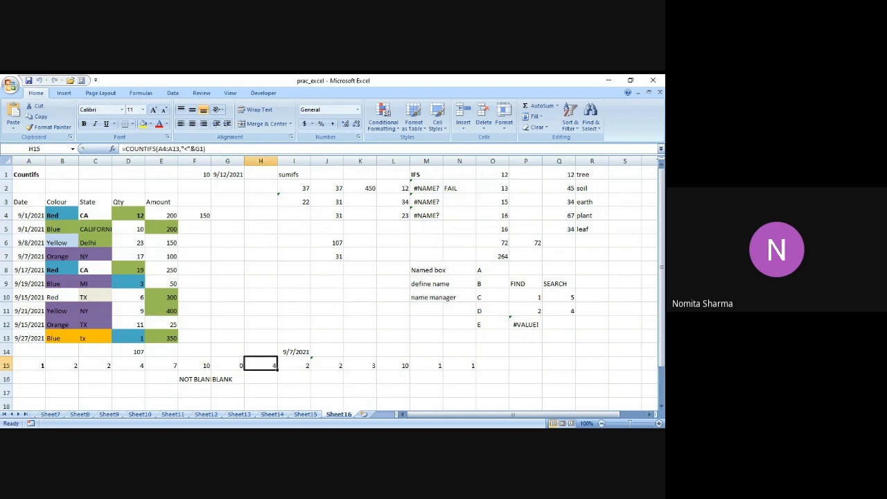
left_click(369, 414)
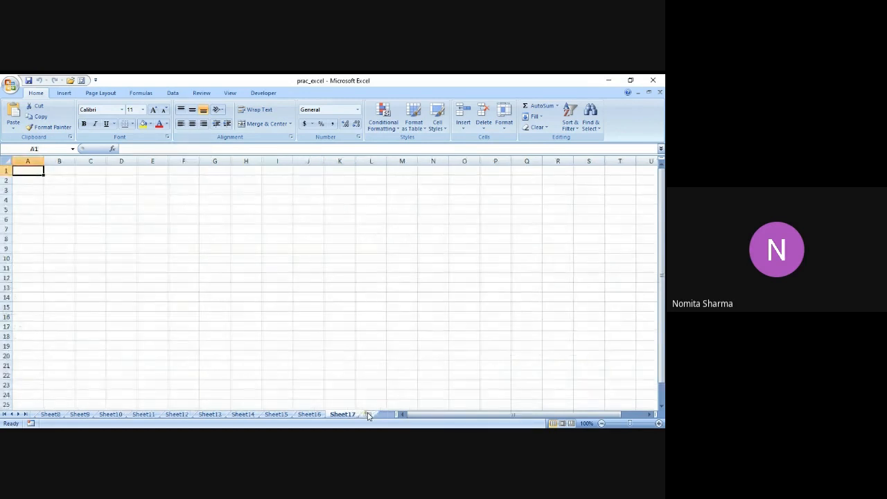
type("Countifs")
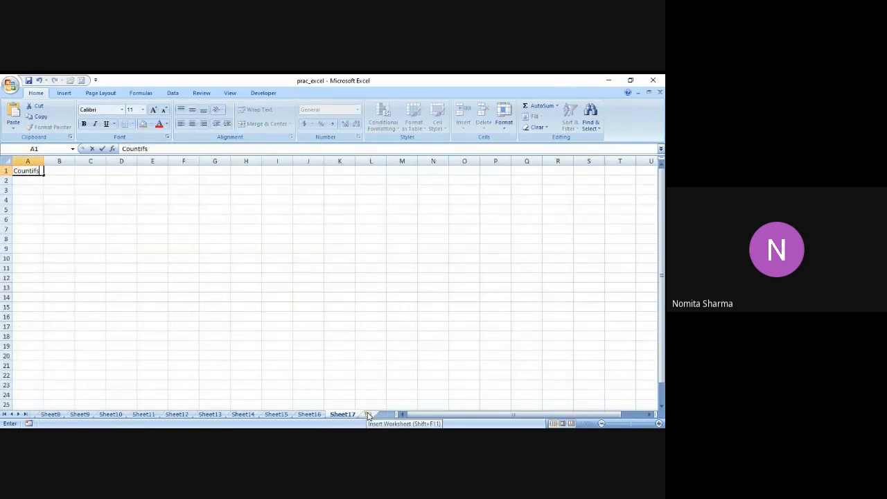
key("Return")
key("Up")
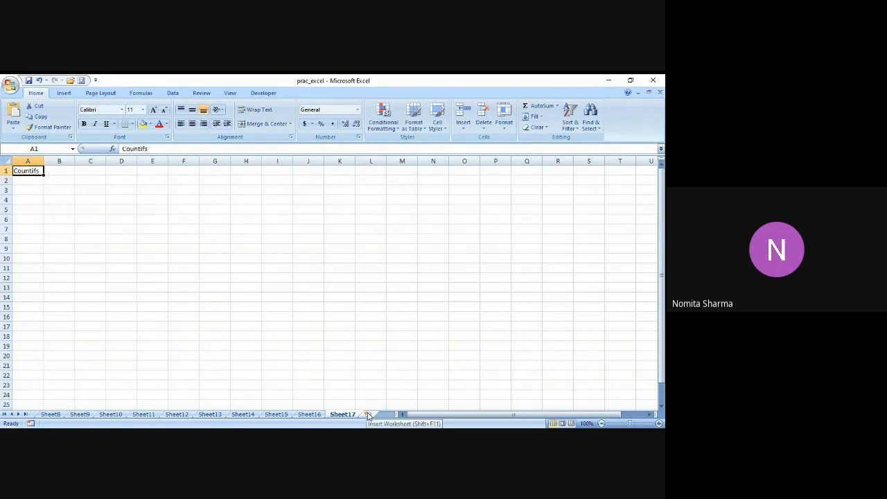
left_click(368, 414)
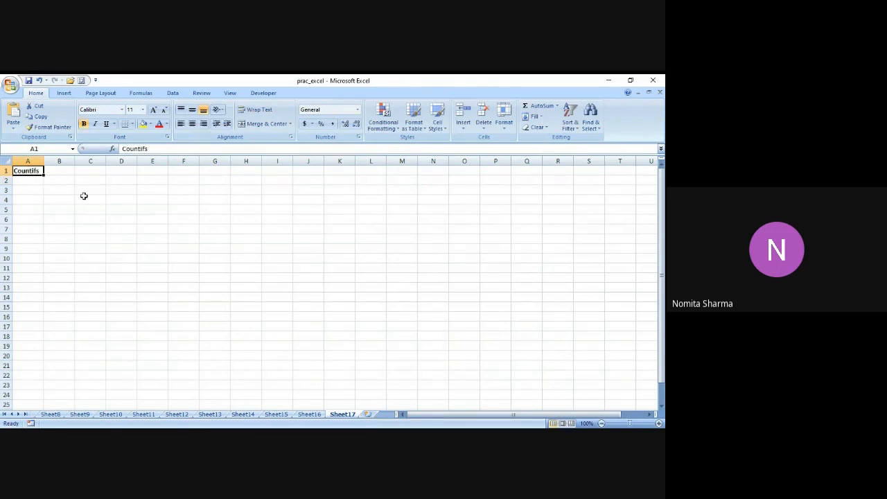
Increase the height of all rows and set the whole worksheet's font size to 14
left_click(10, 163)
key("ctrl+b")
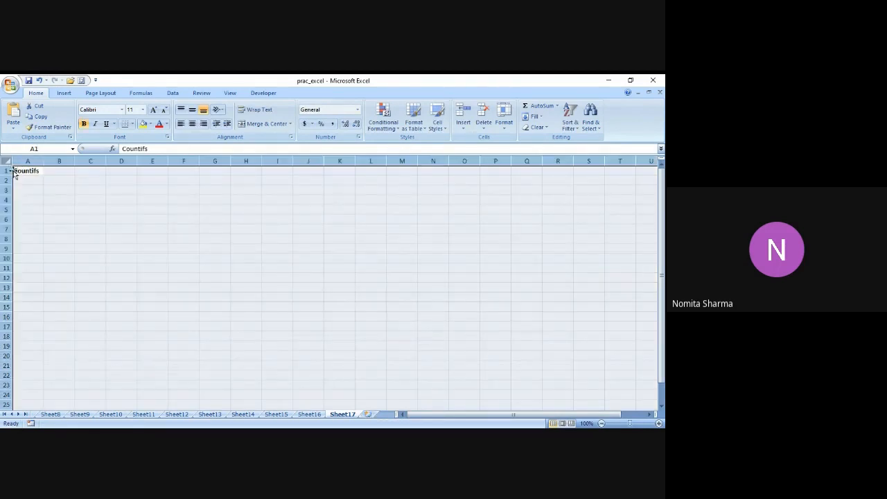
left_click_drag(10, 175, 12, 180)
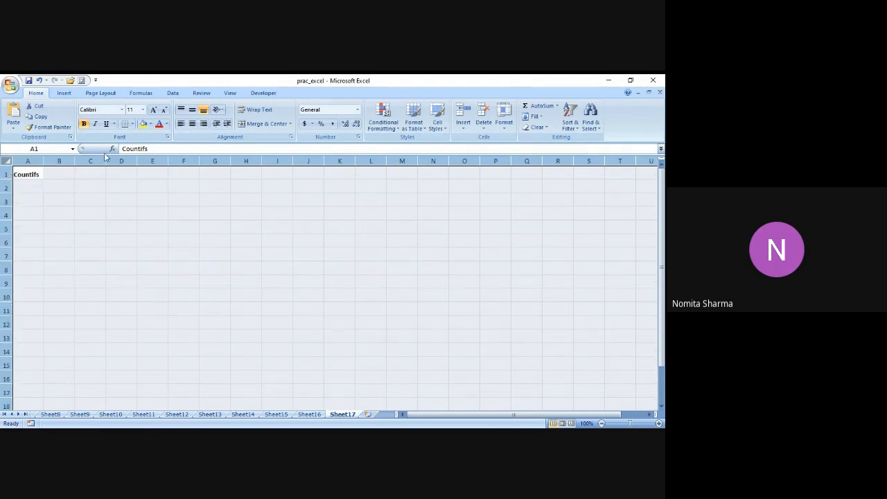
left_click(143, 111)
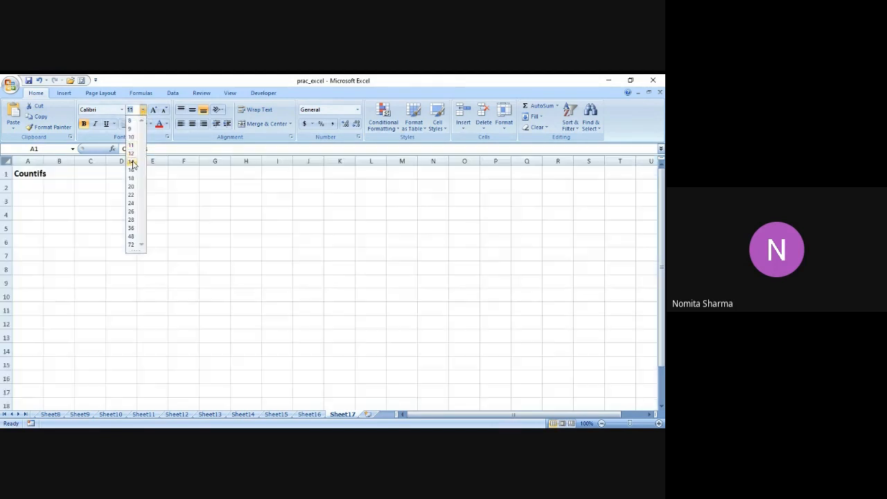
left_click(131, 162)
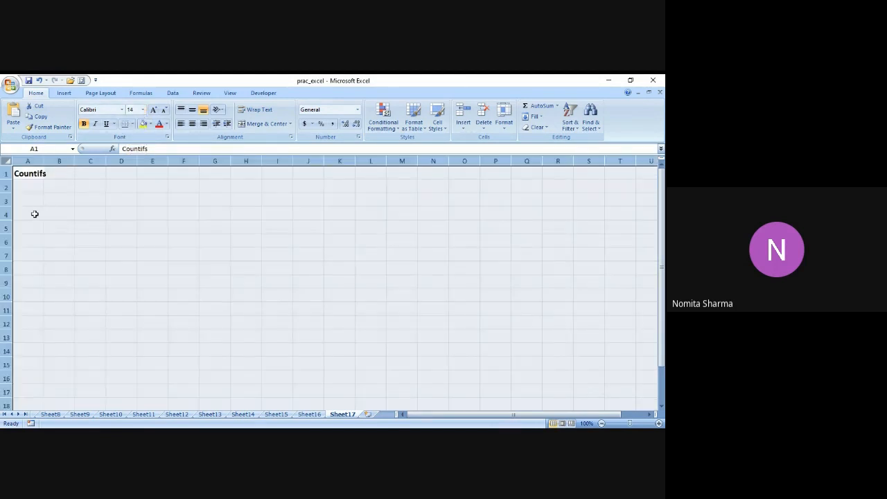
Enter the headers Date in cell A4 and Colour Combination in cell B4
left_click(34, 215)
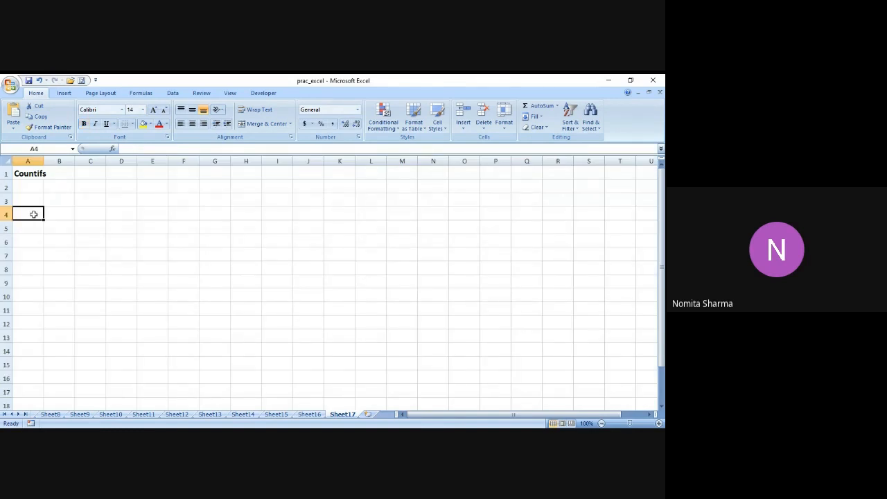
type("Date")
key("Tab")
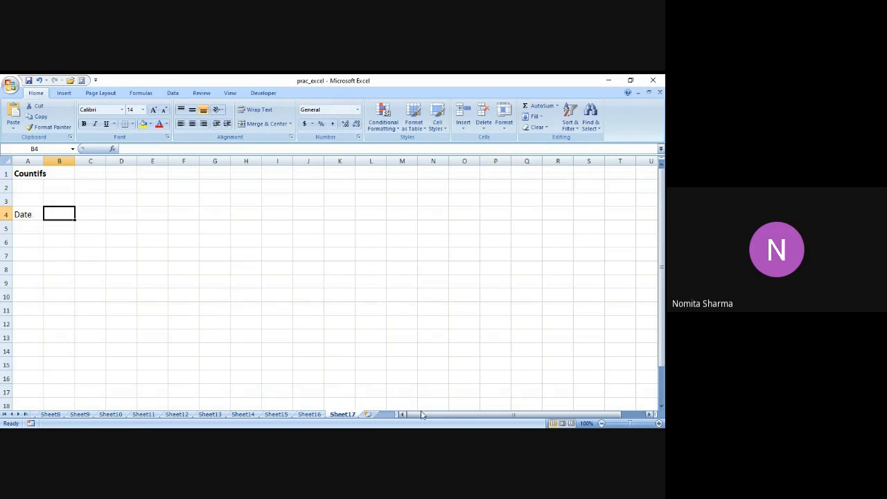
key("alt+Tab")
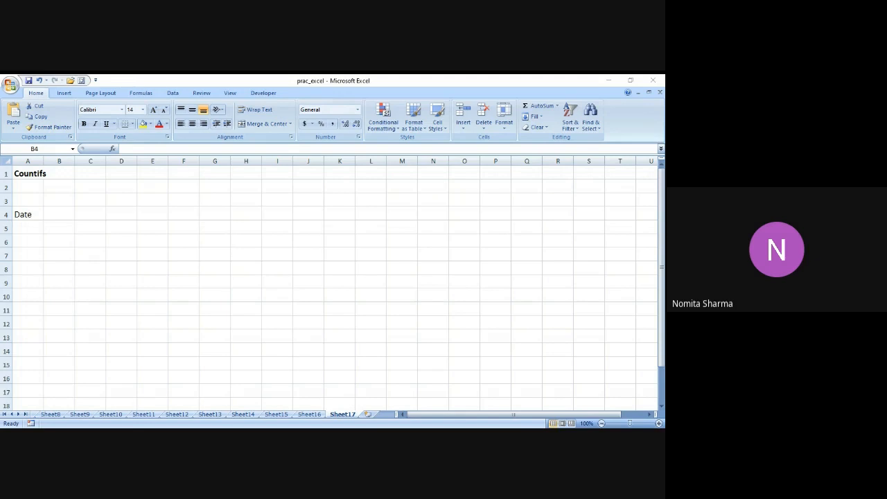
key("alt+Tab")
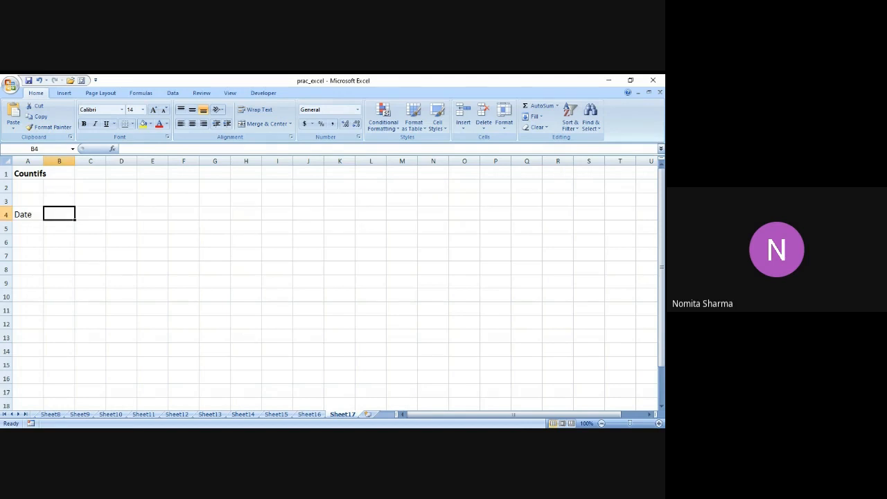
type("Co")
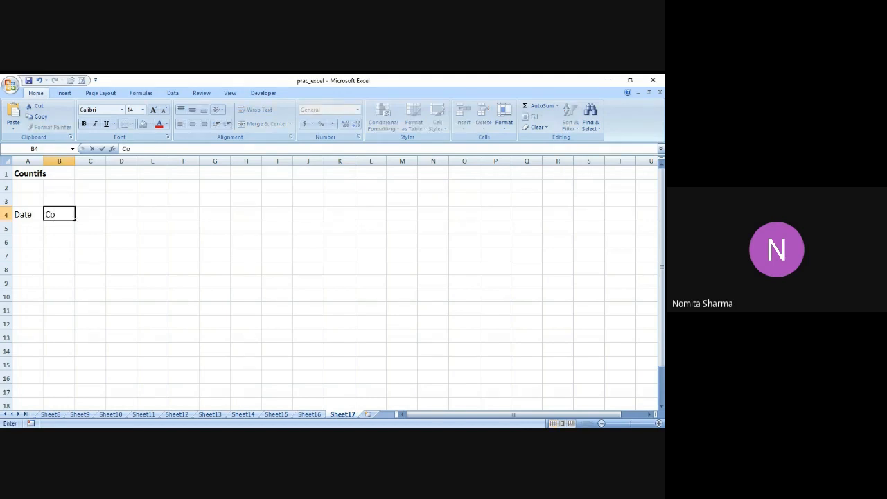
type("lour Combination")
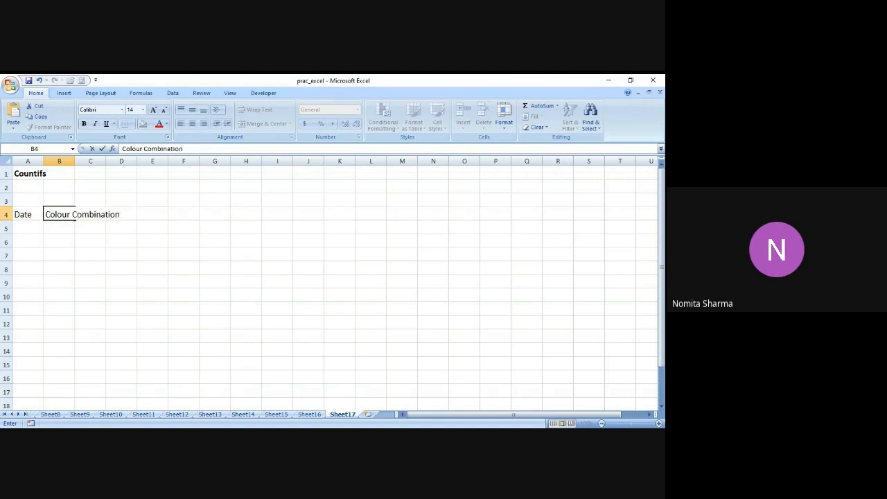
key("Tab")
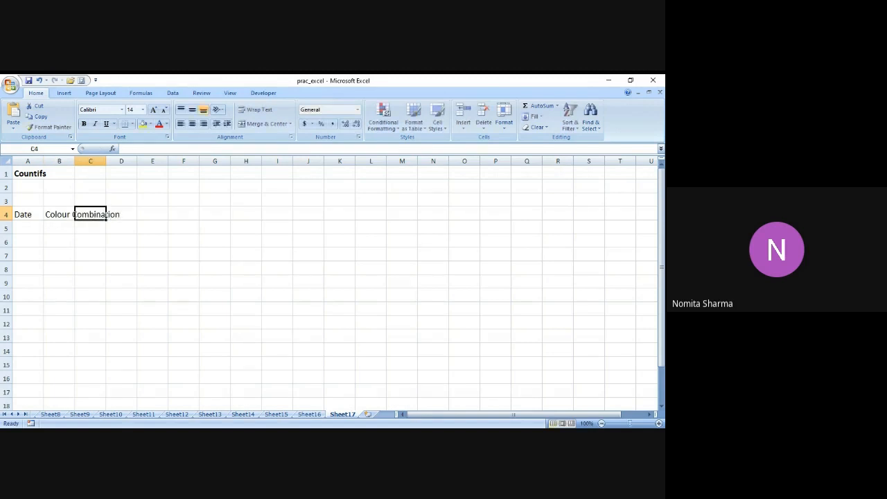
Enter the headers State, Qty and Amount in C4:E4 and widen columns B and C so the Colour Combination header fits
type("State")
key("Tab")
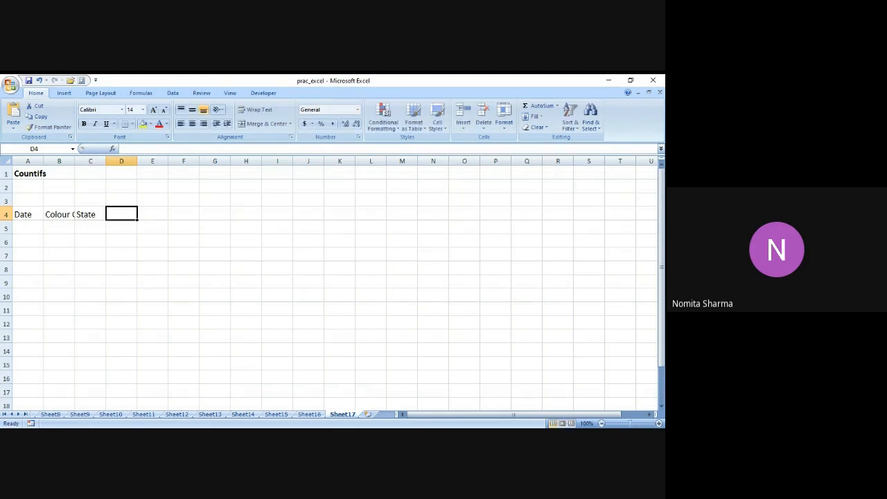
type("Qty")
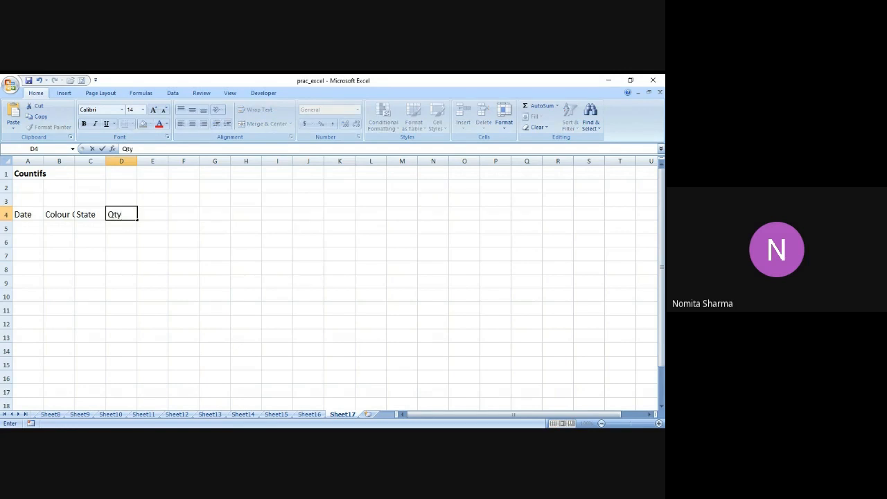
key("Tab")
type("Amoun")
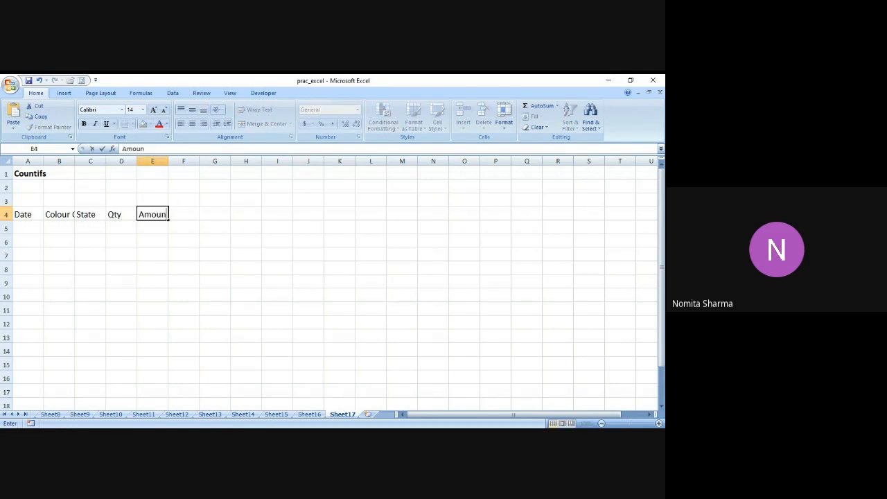
type("t")
key("Return")
key("Left")
key("Left")
key("Left")
key("Left")
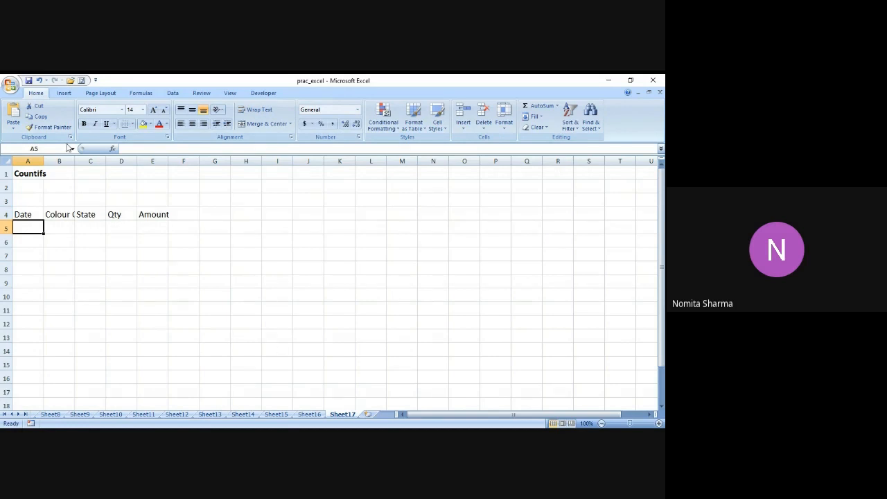
left_click_drag(74, 162, 125, 166)
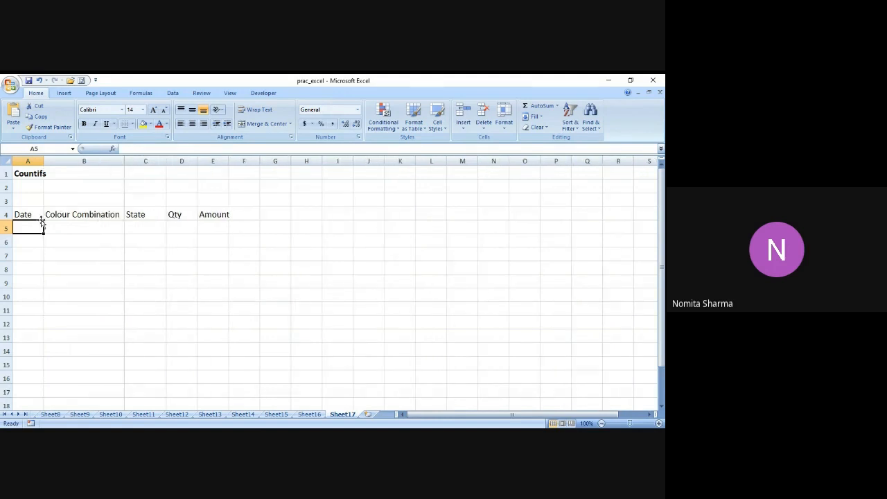
Enter the date 10/09/2021 in cell A5 as the first entry under Date
type("0")
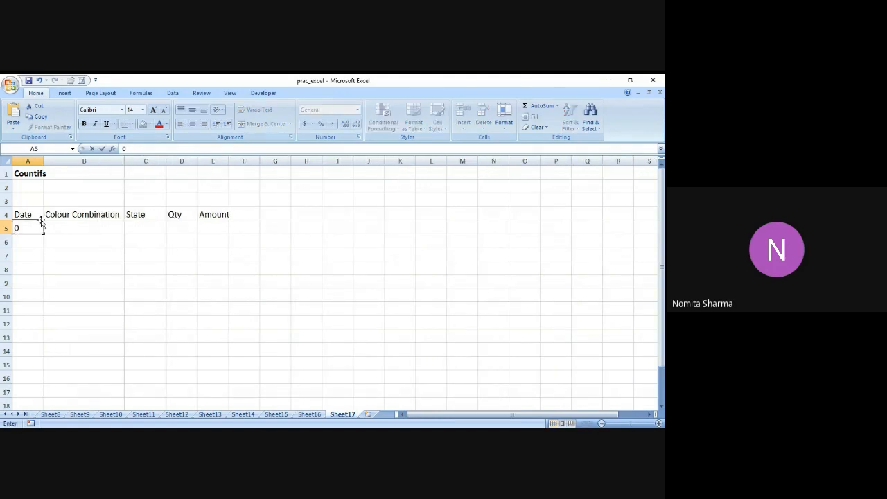
type("9/")
key("BackSpace")
key("BackSpace")
key("BackSpace")
type("10/09/2021")
key("Return")
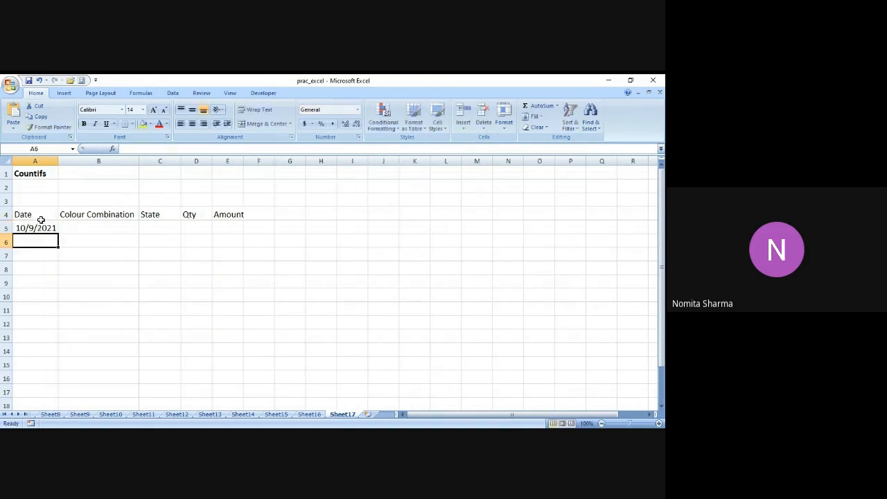
Enter the dates 10/8/2021 in cell A6 and 10/9/2021 in cell A7
type("10/")
type("08/2021")
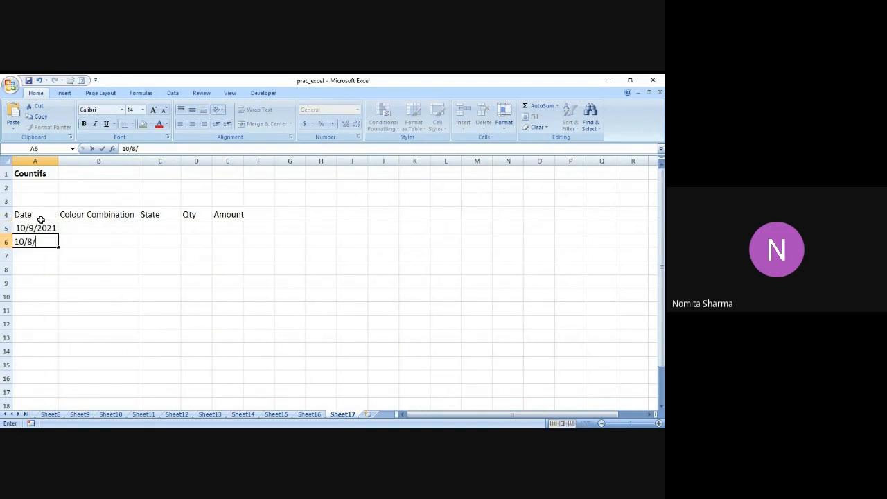
key("Return")
type("10/")
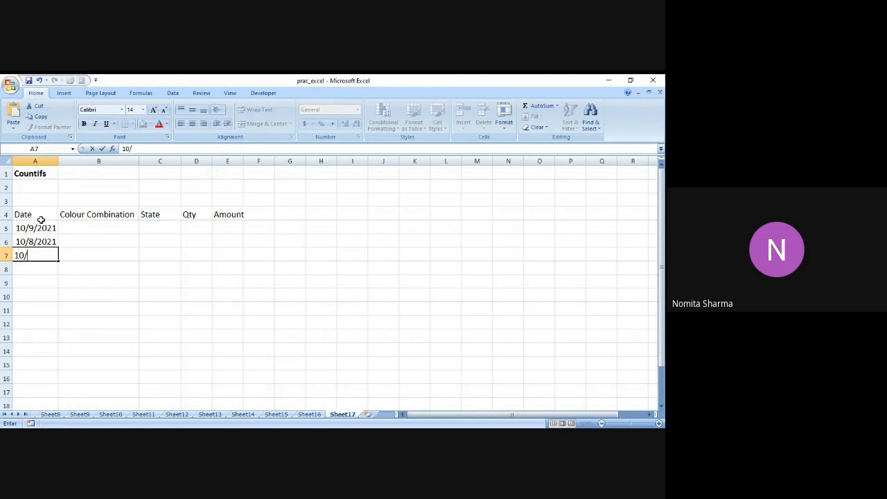
type("9/21")
key("Return")
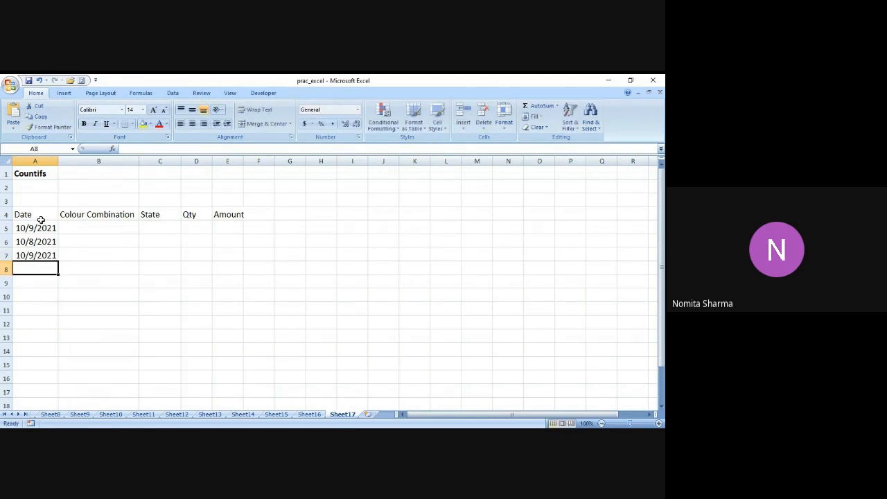
Change the date in cell A7 to 10/11/2021
key("Up")
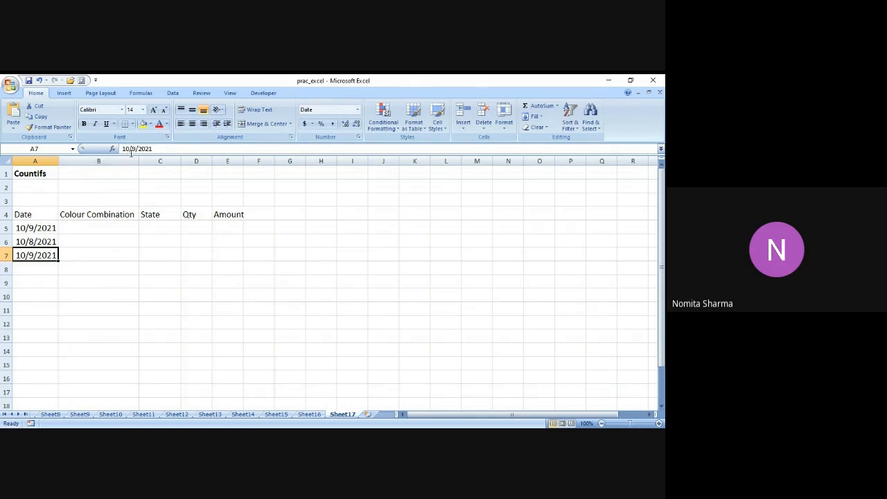
left_click(132, 149)
type("10")
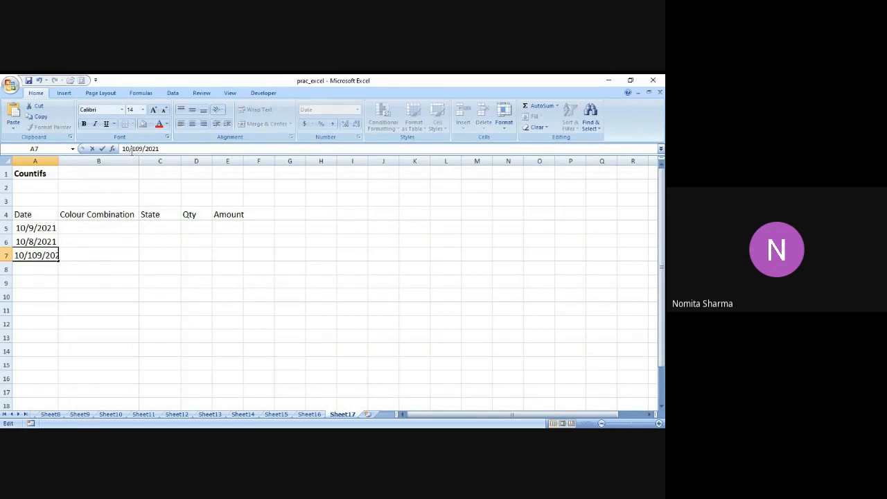
key("BackSpace")
key("Delete")
type("1")
key("Return")
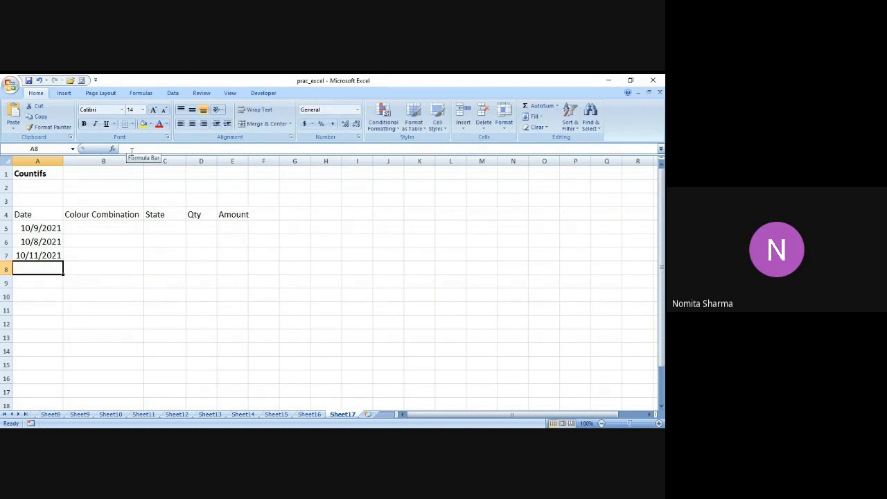
Enter the dates 10/21/2021 in cell A8 and 10/17/2021 in cell A9
type("10/21/21")
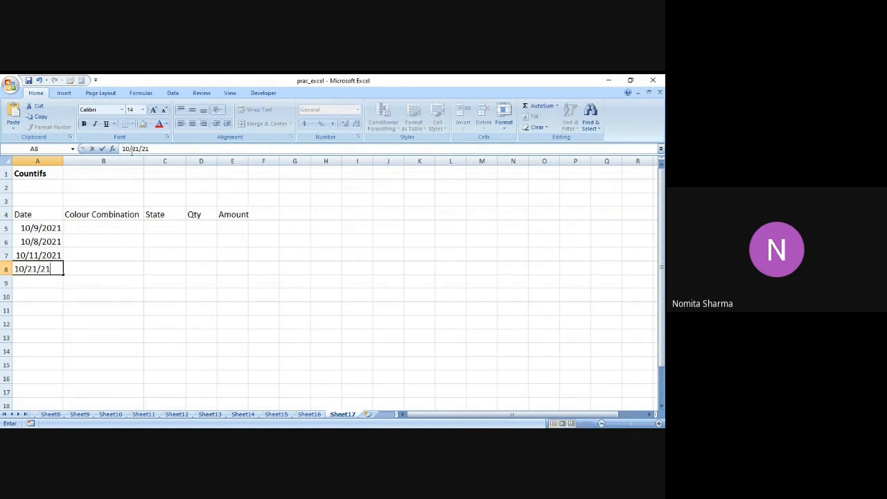
key("Return")
type("10/1")
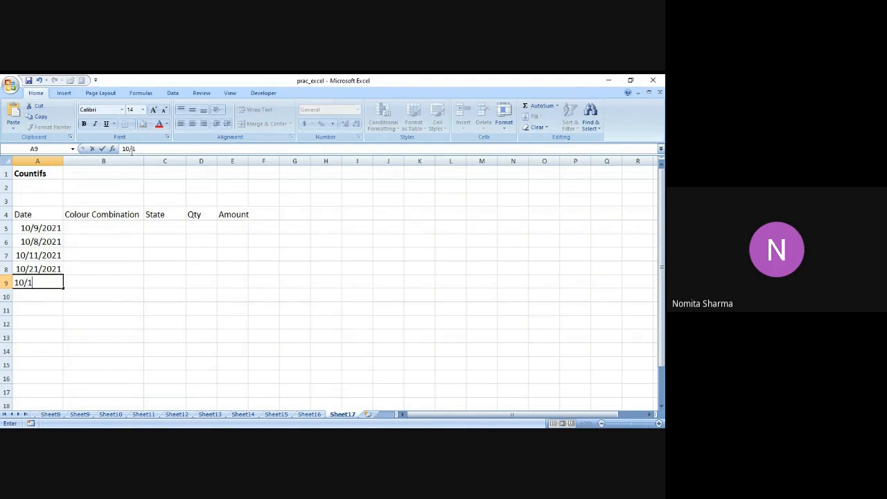
type("7/2021")
key("Return")
Enter the dates 10/3/2021 in A10 and 10/9/2021 in A11, and return to the first date in A5
type("10/3/21")
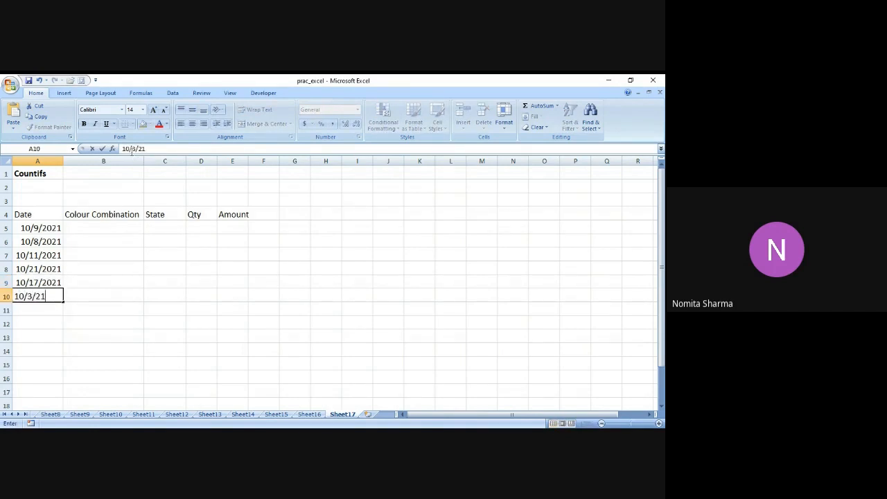
key("Return")
type("10/")
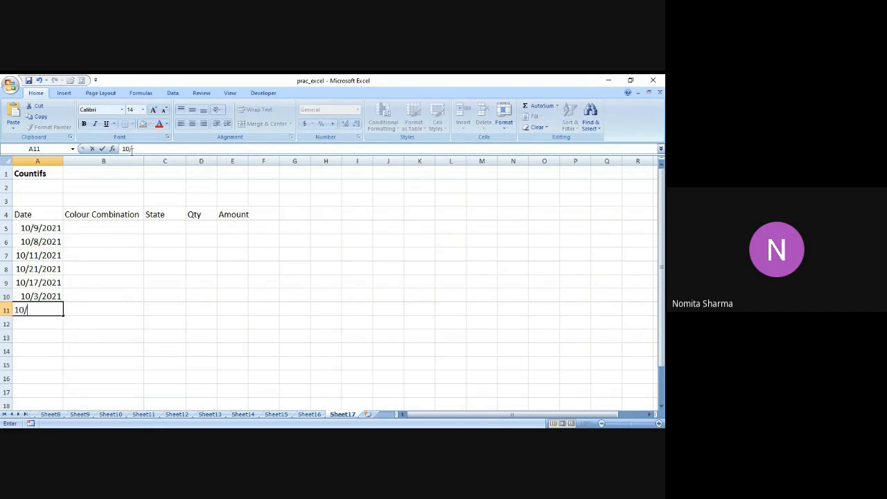
type("9/2021")
key("Return")
key("Up")
key("Up")
key("Up")
key("Up")
key("Up")
key("Up")
key("Up")
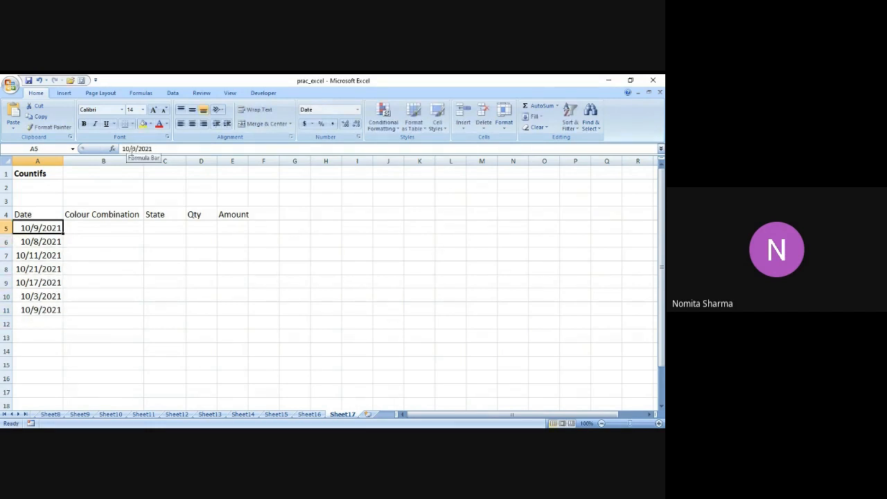
Fill the Colour Combination cells B5 to B8 with Red, Blue, Red and Blue
key("Right")
type("Red")
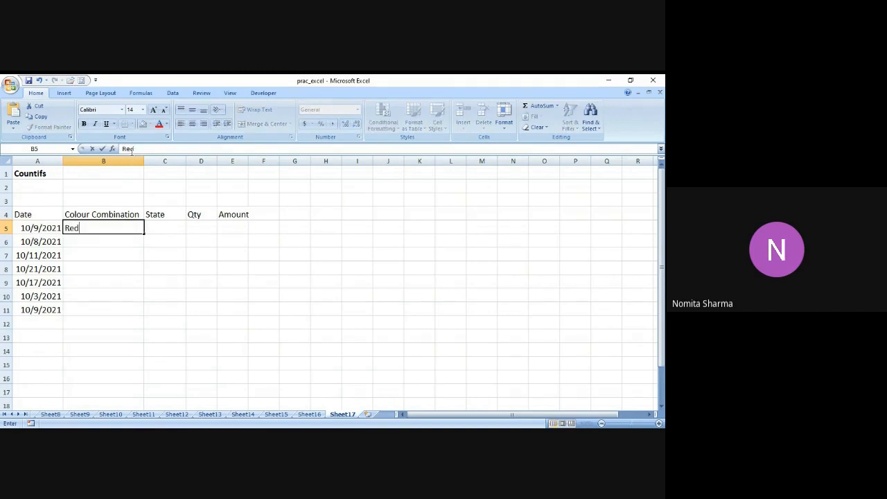
key("Return")
type("Blue")
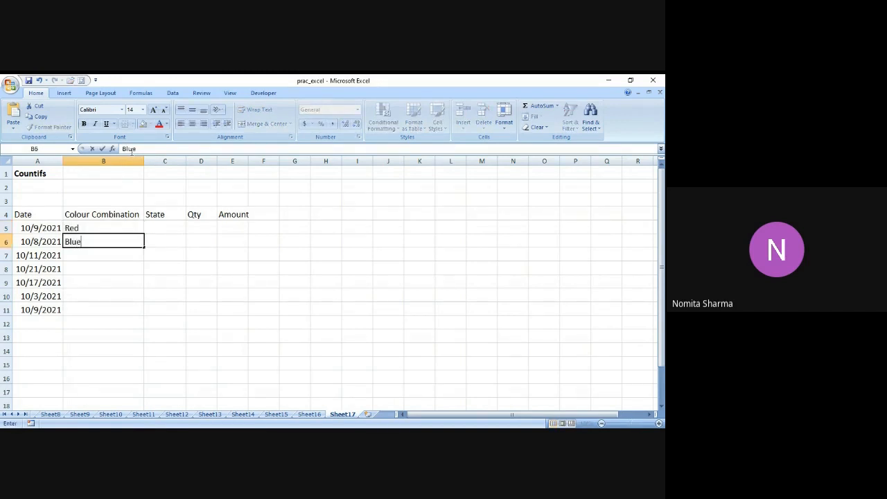
key("Return")
type("Red")
key("Return")
type("B")
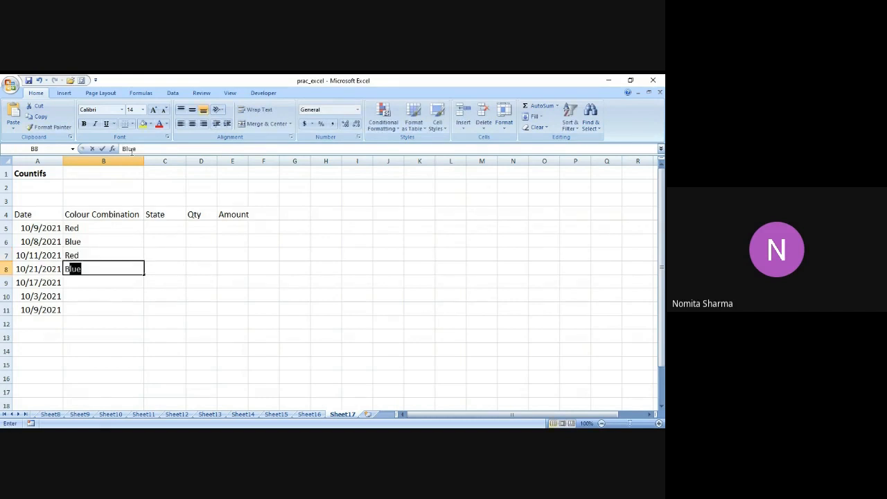
key("Return")
Fill the Colour Combination cells B9 to B12 with Yellow, Yellow, Orange and Orange
type("yE")
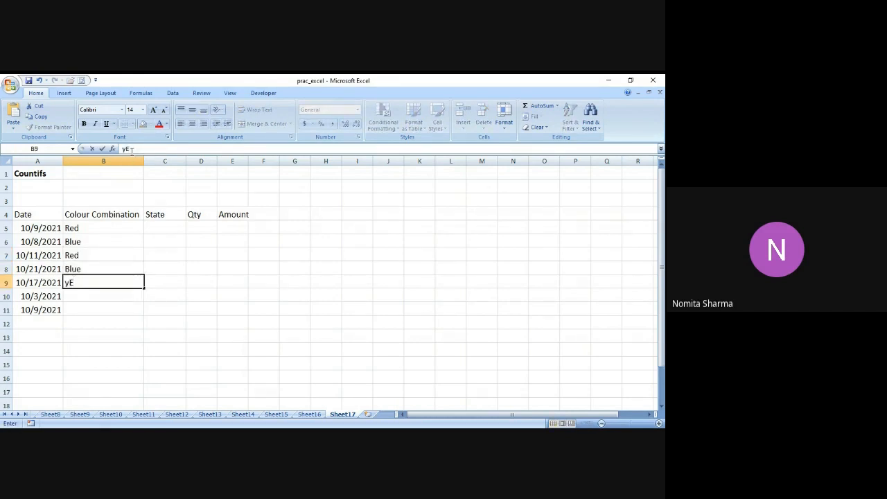
type("llow")
key("Return")
type("Yellow")
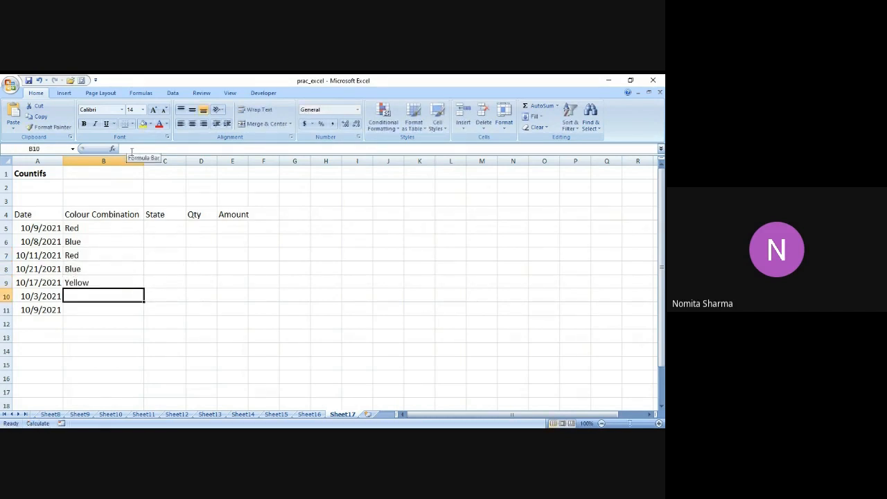
key("Return")
type("Oran")
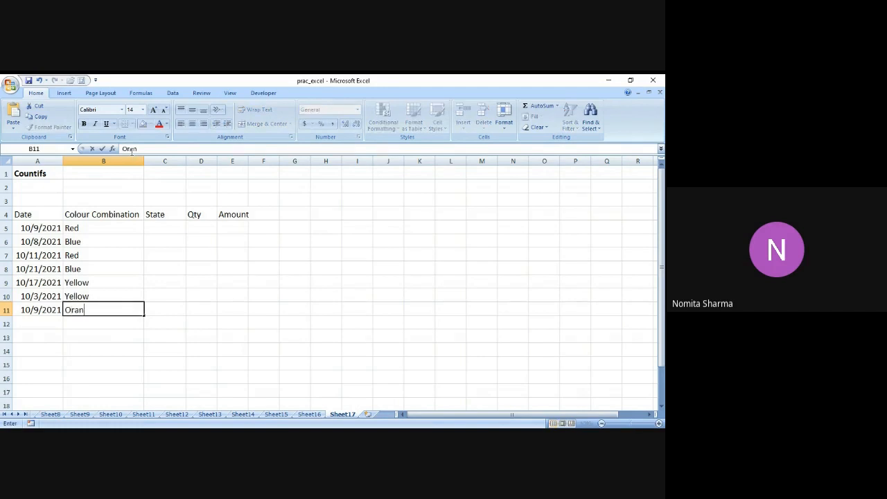
type("ge")
key("Return")
type("or")
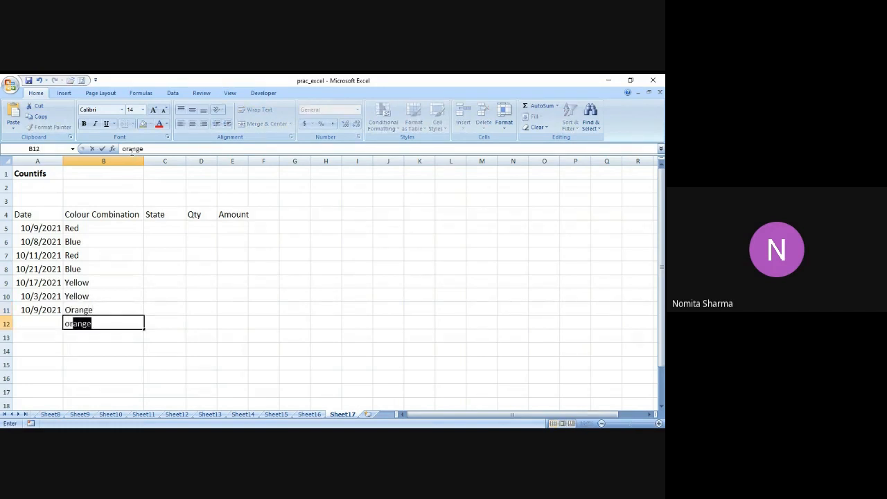
key("Return")
Enter the date 10/19/2021 in cell A12 beside the last Orange entry
key("Left")
key("Up")
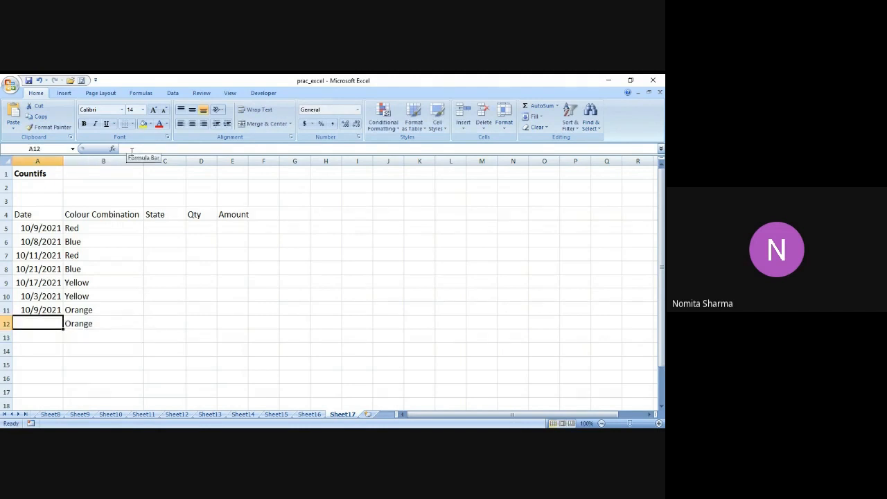
type("10/1")
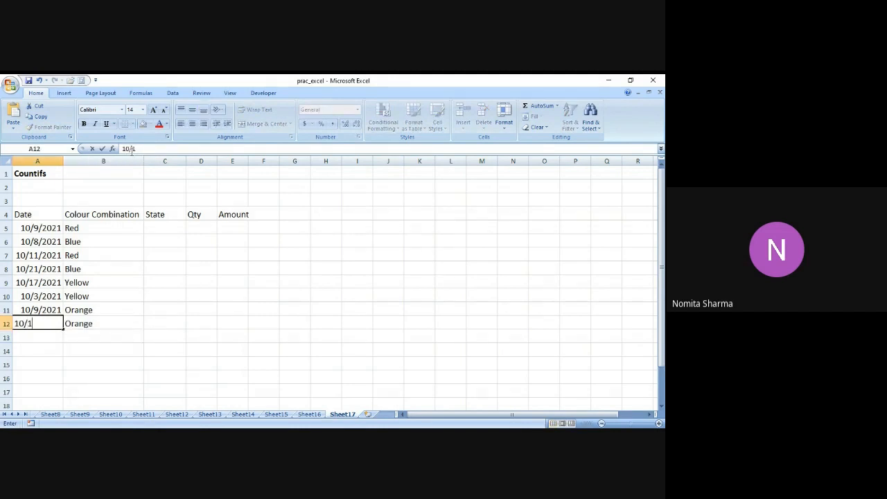
type("9/21")
key("Up")
Enter Maharashtra in cell C5 and Gujrat in cell C6 of the State column
key("Up")
key("Up")
key("Up")
key("Up")
key("Up")
key("Up")
key("Right")
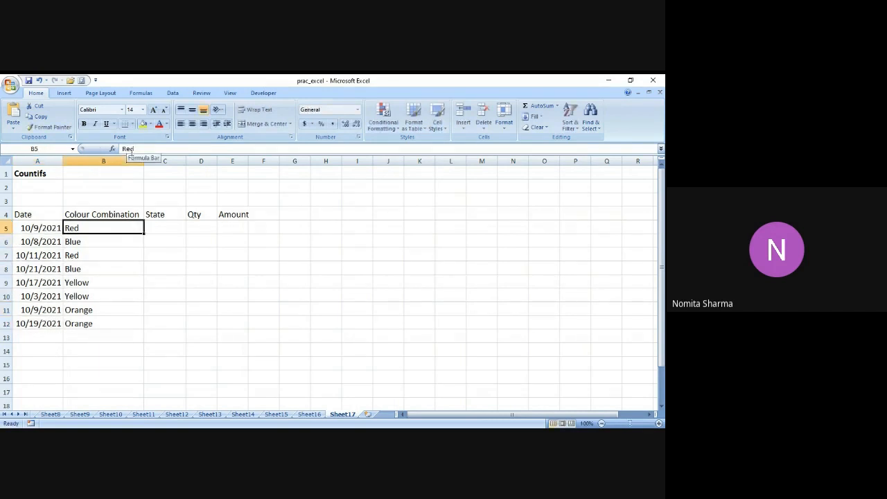
key("Right")
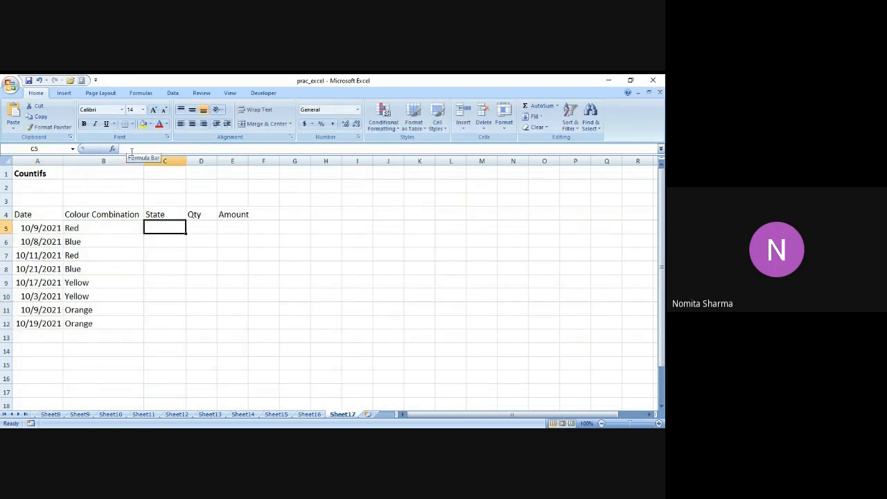
type("Ma")
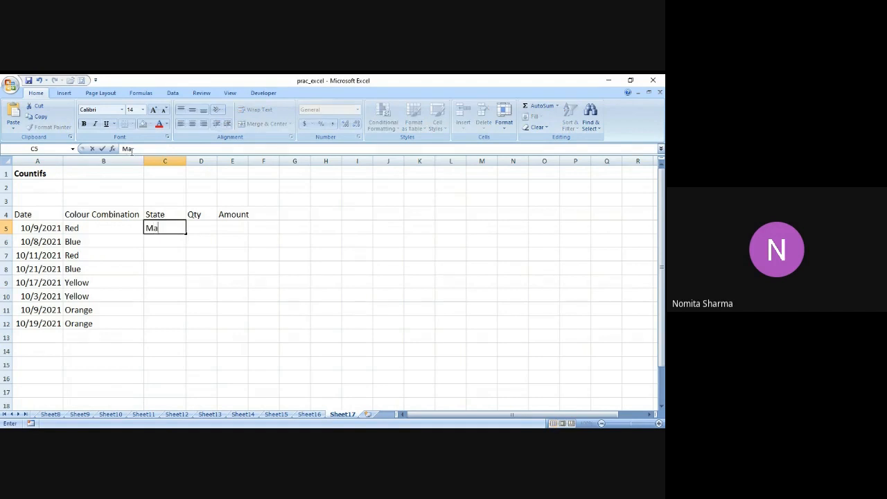
type("ha")
type("rashtra")
key("Return")
type("Gujrat")
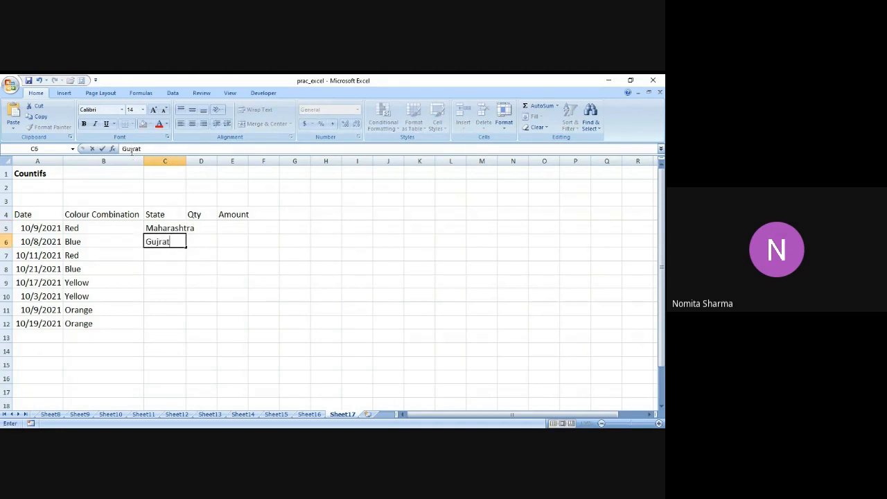
key("Return")
Enter the states Assam in C7, Tamil Nadu in C8 and Assam in C9
type("Assam")
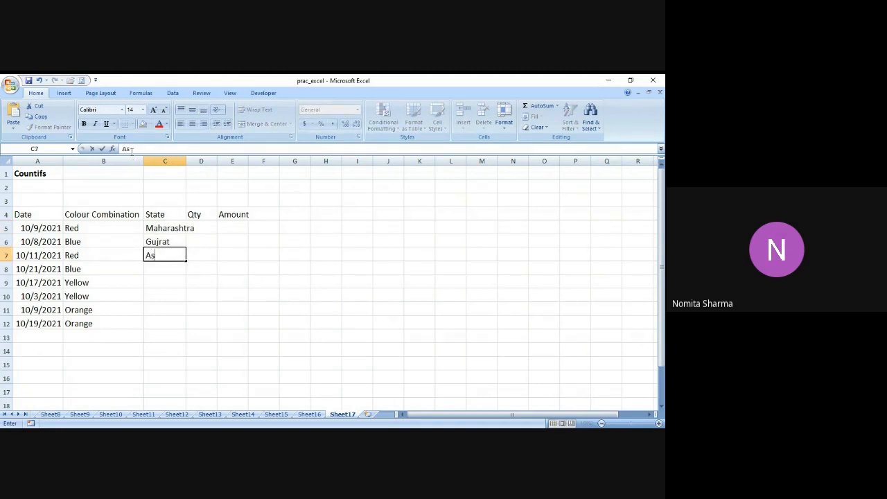
key("Return")
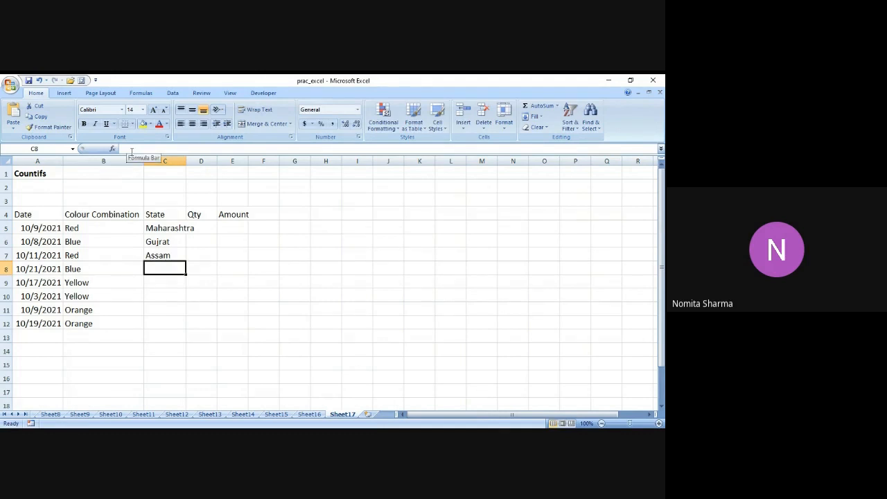
type("Tamil Nadu")
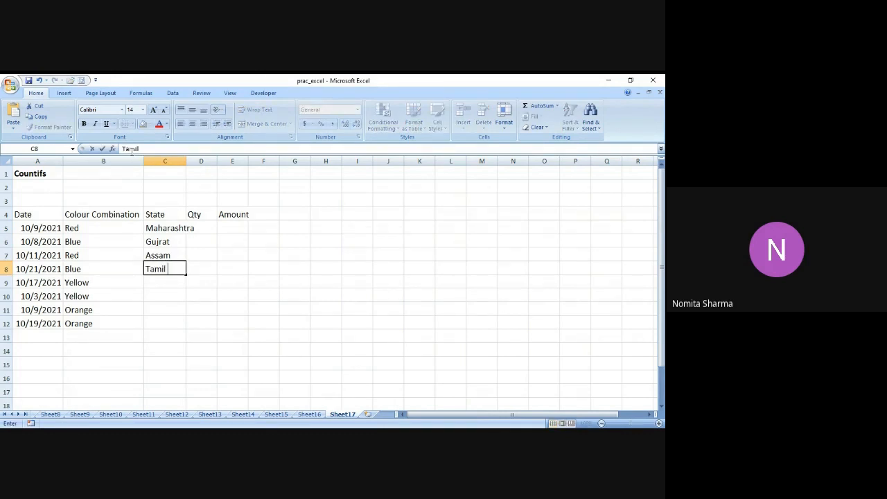
key("Return")
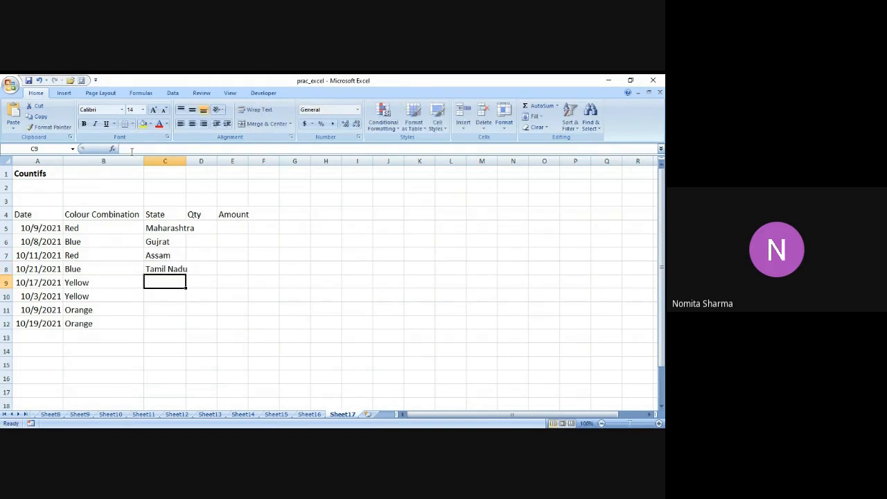
type("Assam")
key("Return")
Enter the states Tamil Nadu in C10, Gujrat in C11 and Maharashtra in C12
type("T")
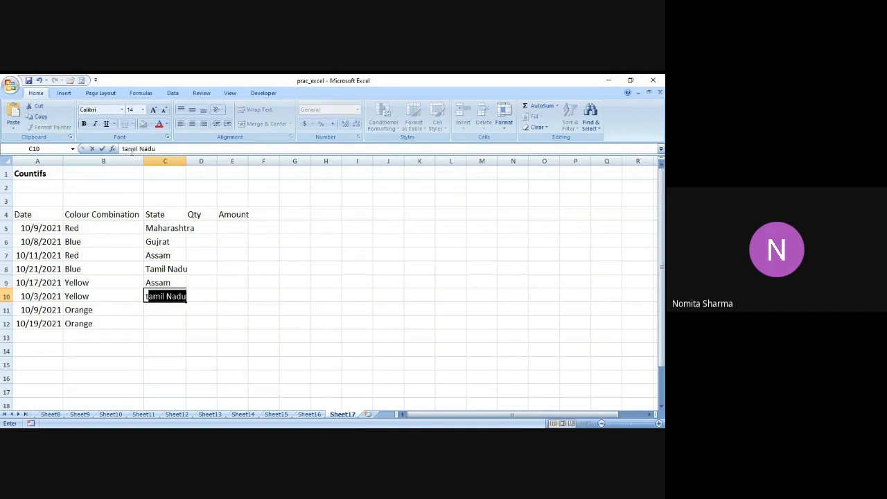
key("Return")
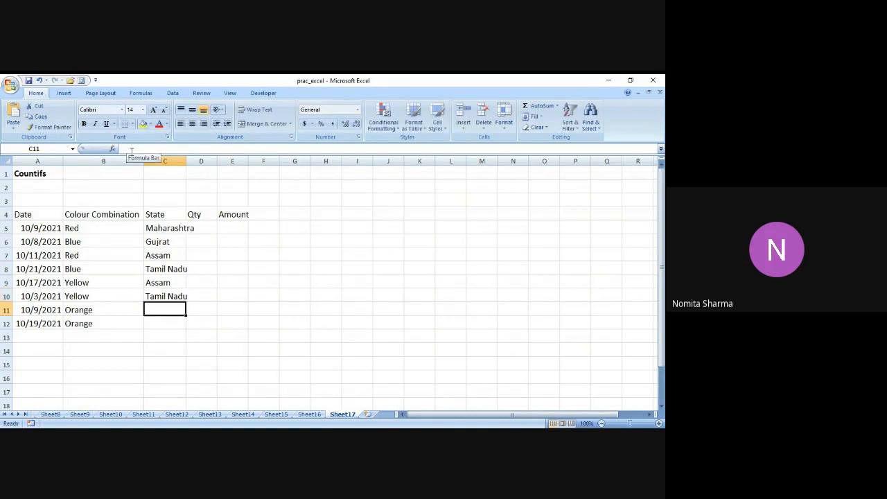
type("G")
key("Return")
type("M")
key("Return")
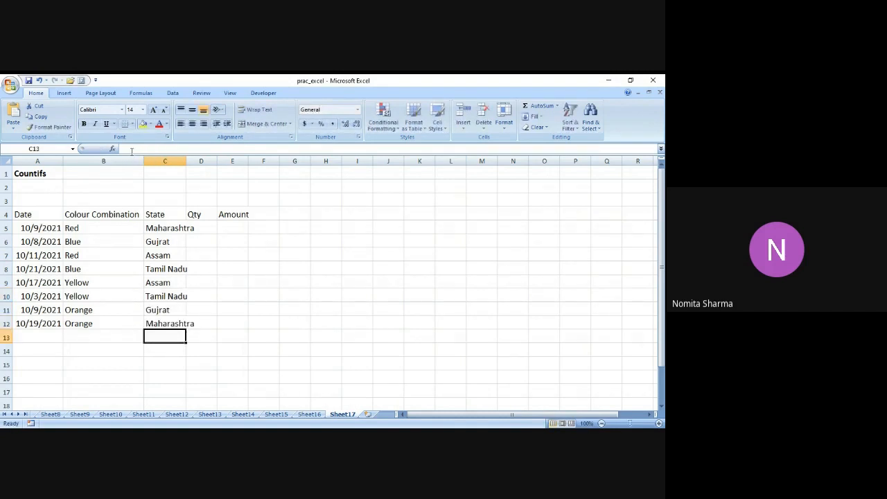
Enter the quantities 10, 12 and 20 in cells D5 to D7 of the Qty column
key("Up")
key("Up")
key("Up")
key("Up")
key("Up")
key("Up")
key("Up")
key("Up")
key("Right")
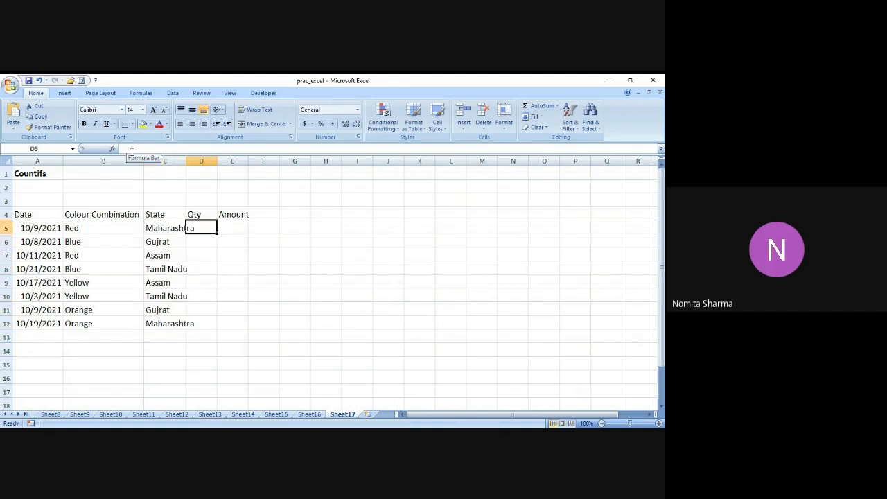
type("10")
key("Return")
type("12")
key("Return")
type("20")
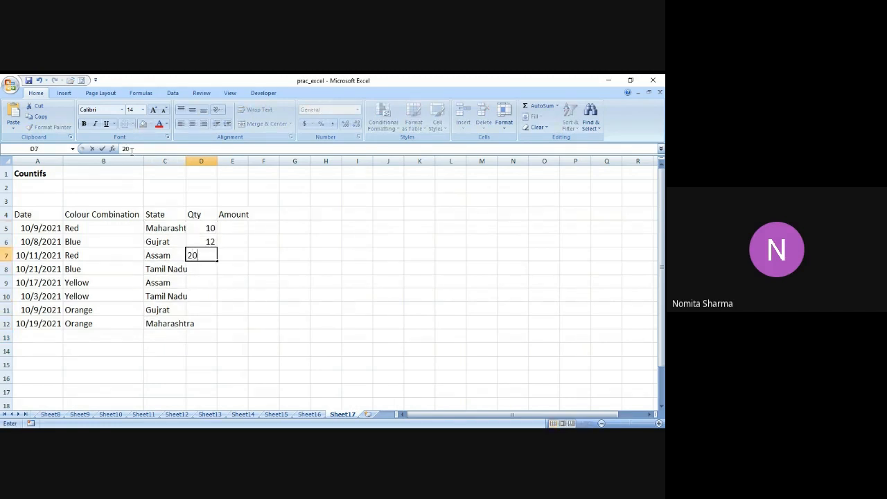
key("Return")
Enter the quantities 30, 40 and 15 in cells D8 to D10
type("30")
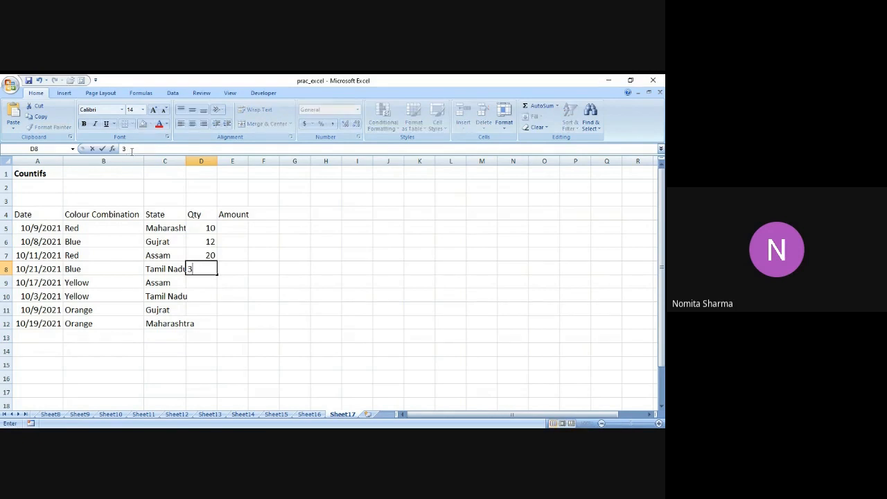
key("Return")
type("40")
key("Return")
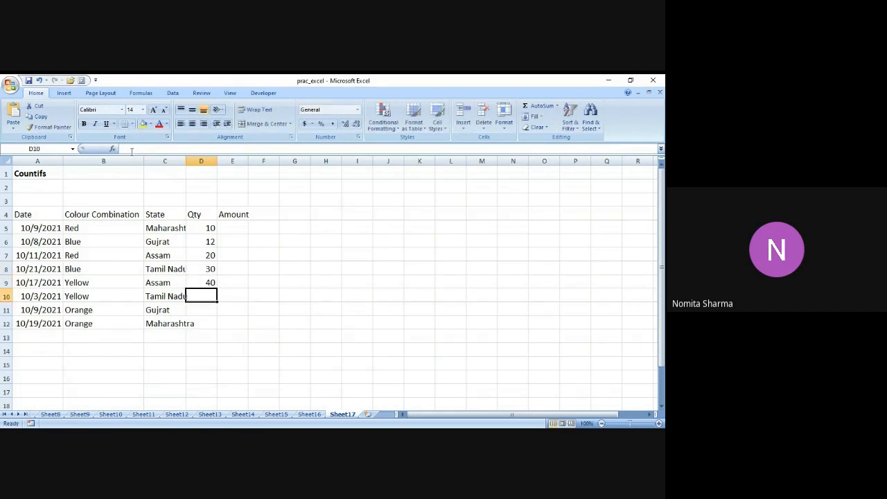
type("17")
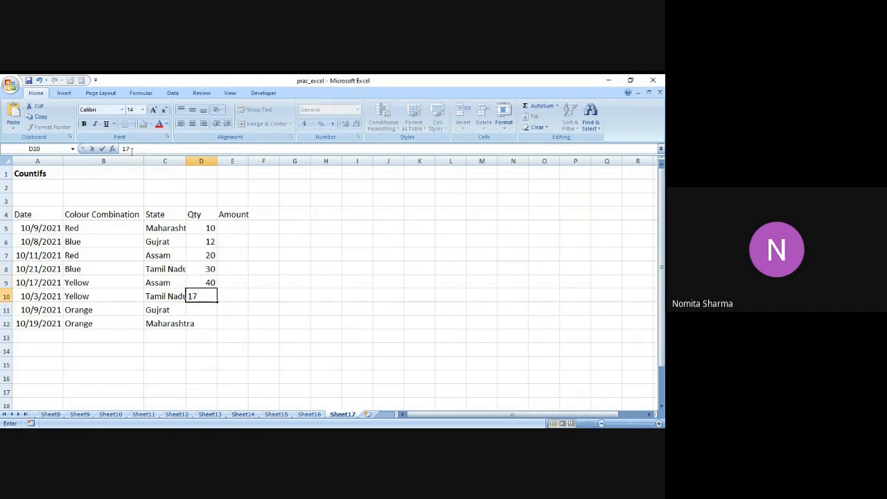
key("BackSpace")
key("BackSpace")
type("15")
key("Return")
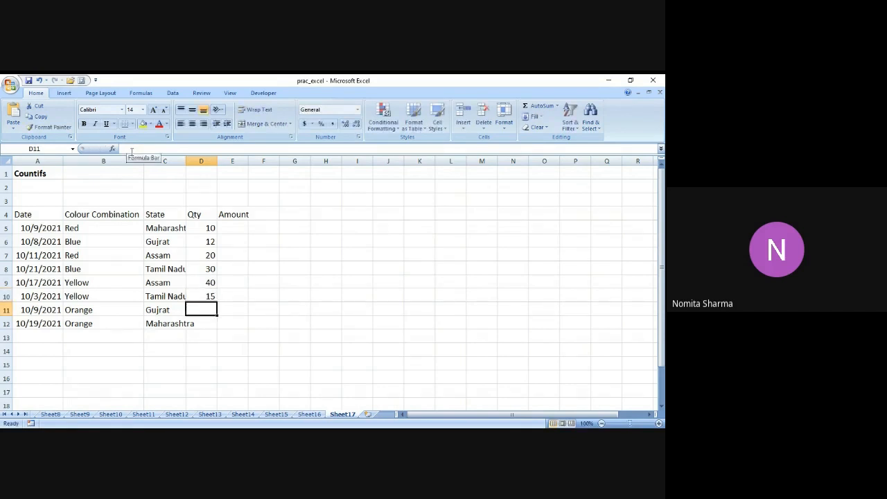
Enter the quantities 25 in cell D11 and 50 in cell D12
type("25")
key("Return")
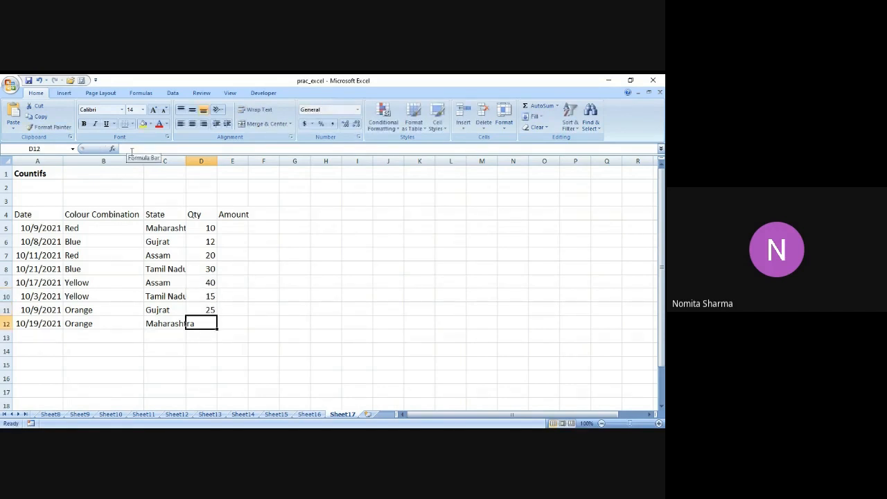
type("50")
key("Up")
Enter the amounts 100, 200 and 250 in cells E5 to E7 of the Amount column
key("Up")
key("Up")
key("Up")
key("Up")
key("Up")
key("Up")
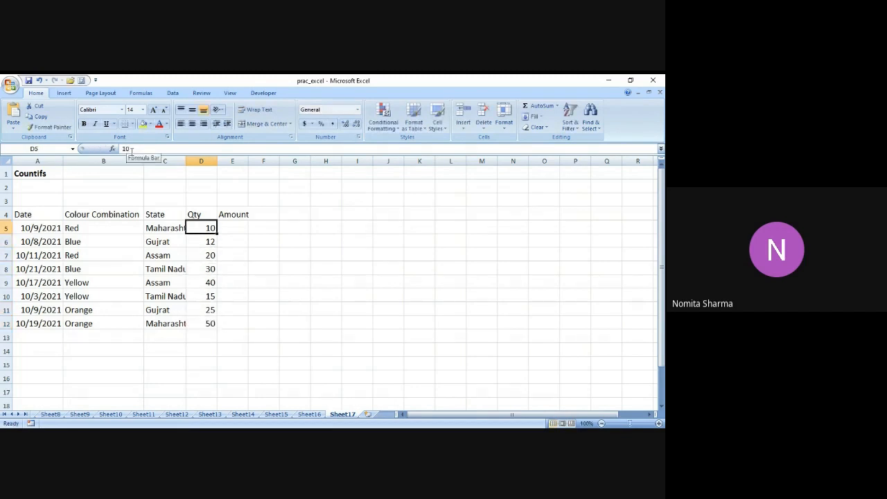
key("Right")
type("100")
key("Return")
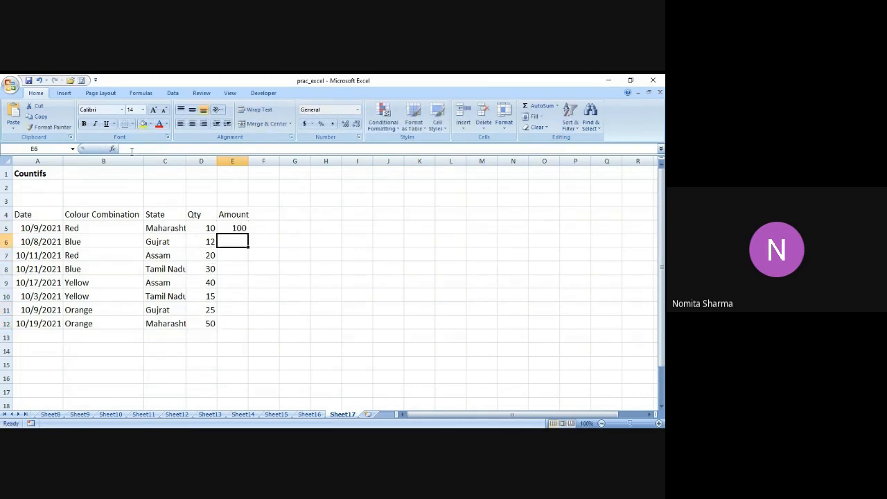
type("200")
key("Return")
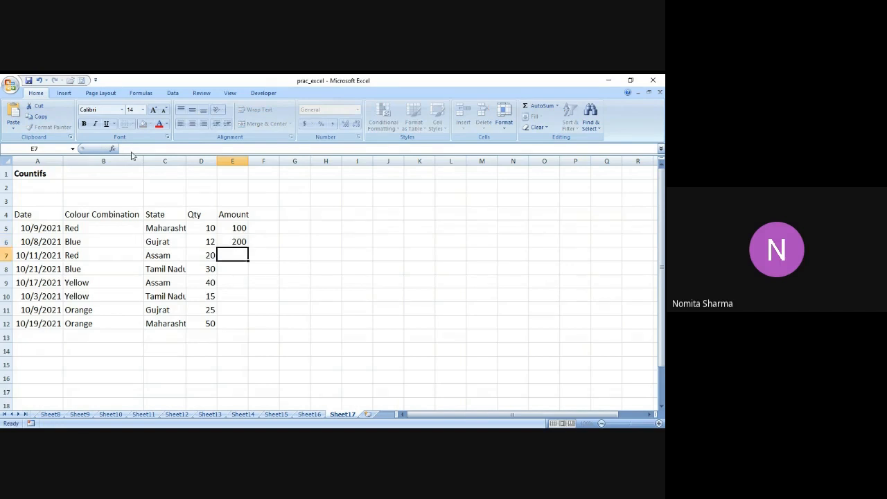
type("250")
key("Return")
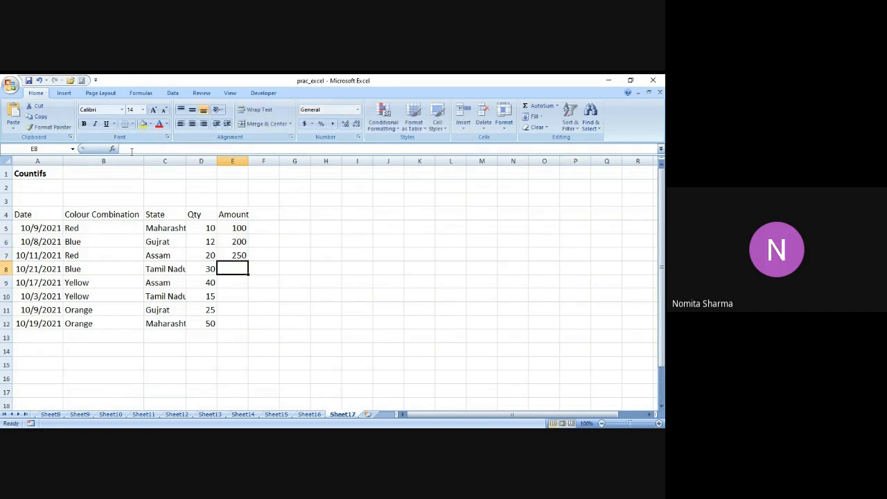
Enter the amounts 150, 300 and 400 in cells E8 to E10
type("150")
key("Return")
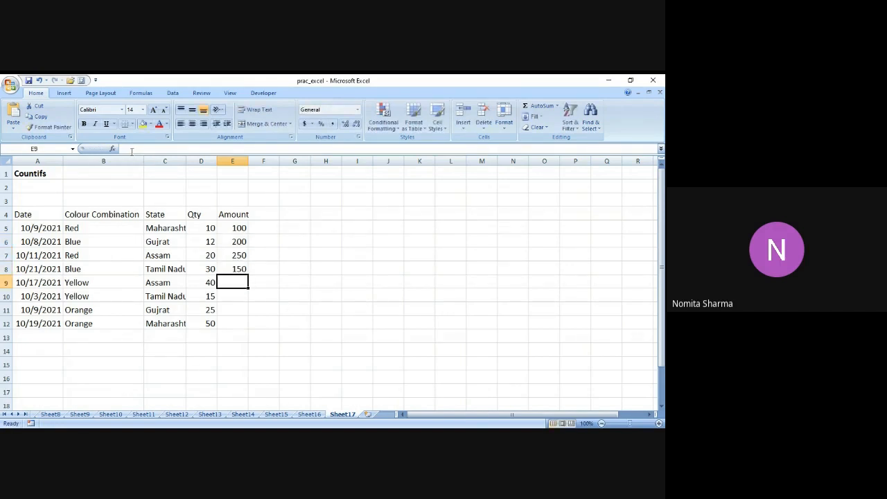
type("300")
key("Return")
type("4")
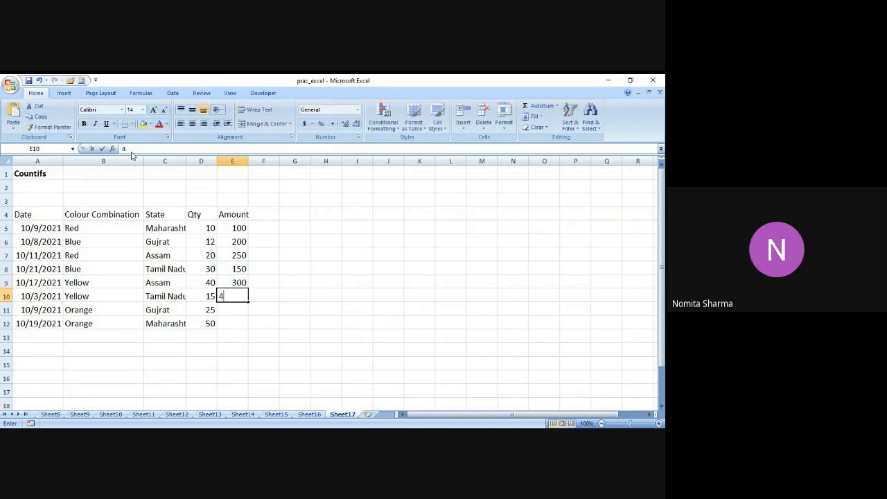
type("00")
key("Return")
Enter the amounts 450 in cell E11 and 550 in cell E12, and move back up the Amount column
type("450")
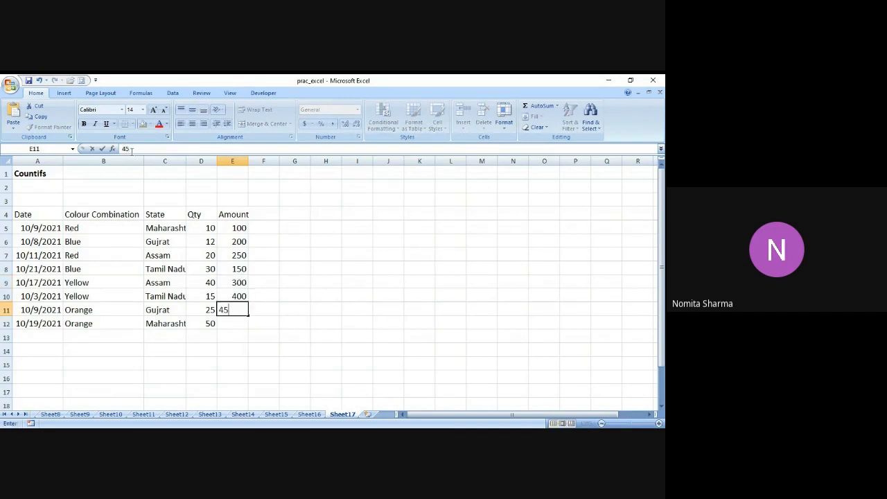
key("Return")
type("550")
key("Return")
key("Up")
key("Up")
key("Up")
key("Up")
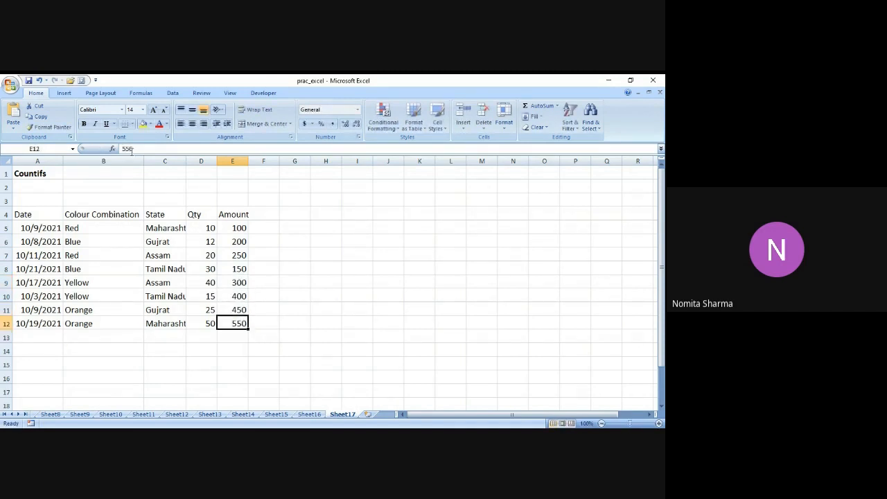
key("Up")
key("Up")
key("Up")
key("Up")
key("Up")
key("Left")
key("Left")
key("Left")
key("Left")
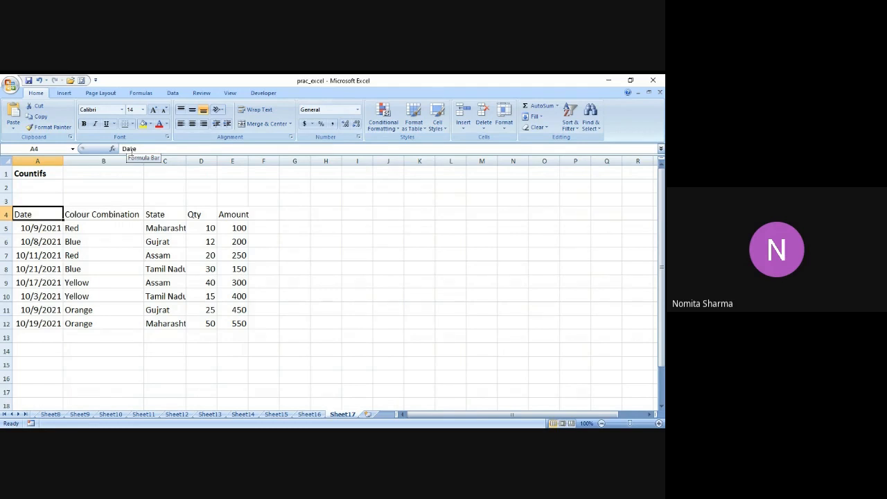
Begin a COUNTIFS formula in cell A14 below the table
left_click(28, 349)
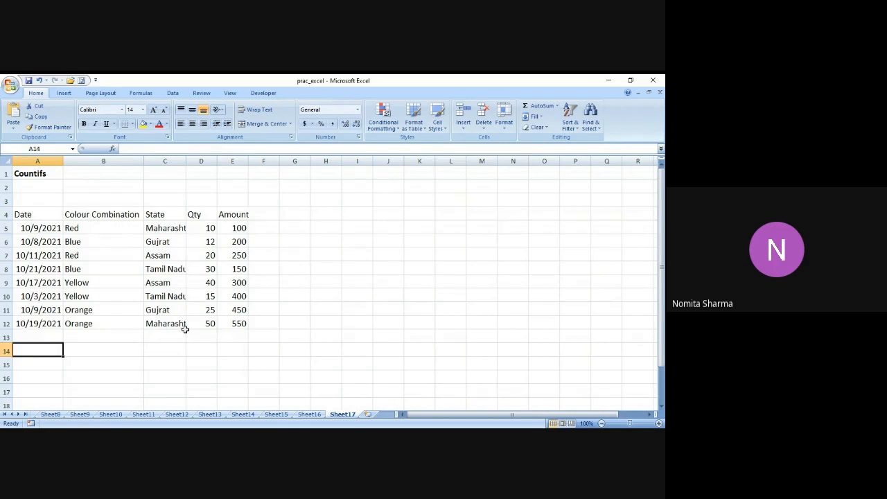
key("alt+Tab")
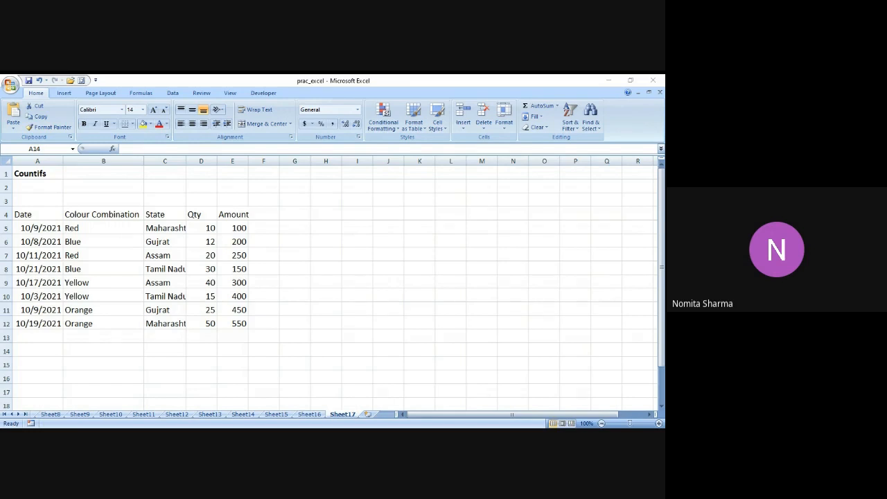
key("alt+Tab")
type("=")
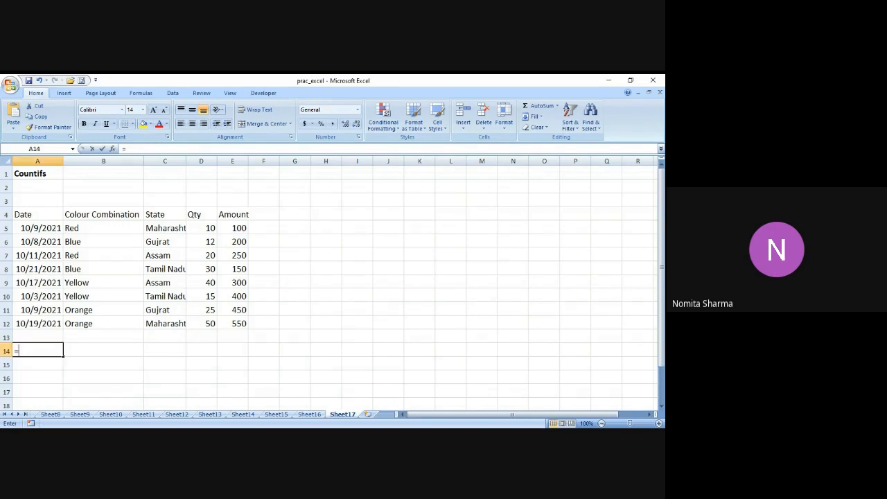
type("countifs")
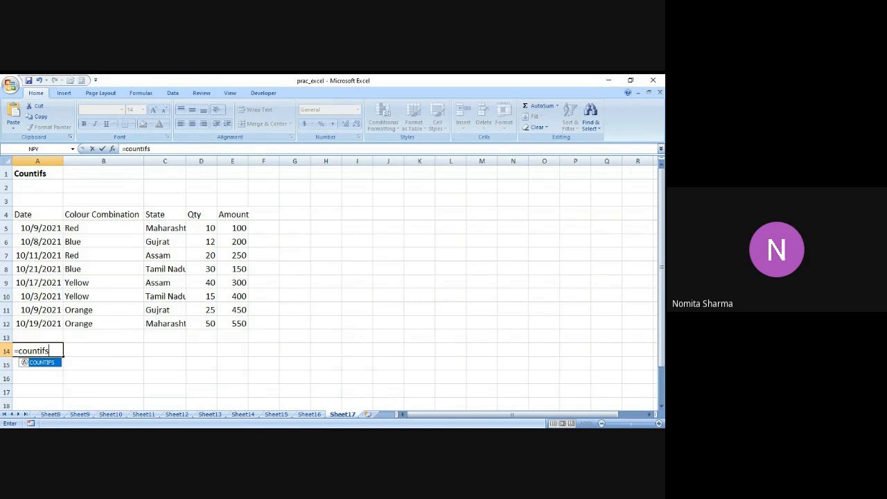
type("(")
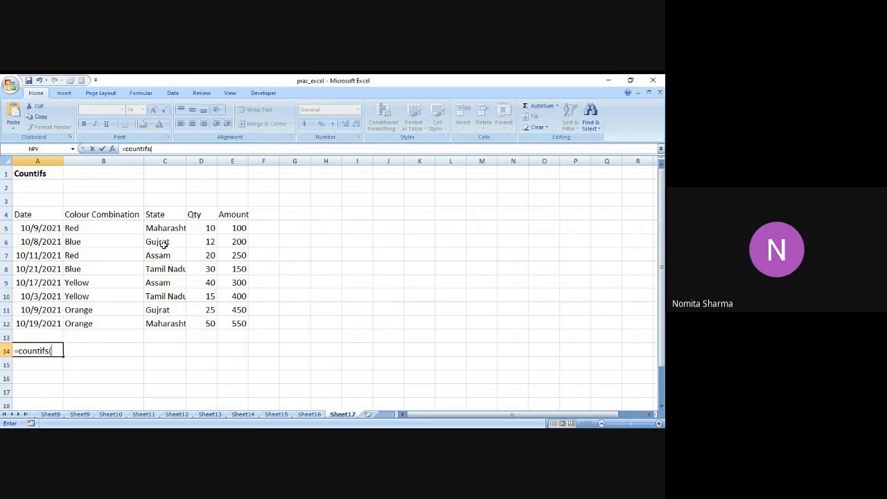
Add the Colour Combination range B5:B12 with the criterion "Red" as the first condition of the COUNTIFS formula
left_click(112, 228)
key("shift+Down")
key("shift+Down")
key("shift+Down")
key("shift+Down")
key("shift+Down")
key("shift+Down")
key("shift+Down")
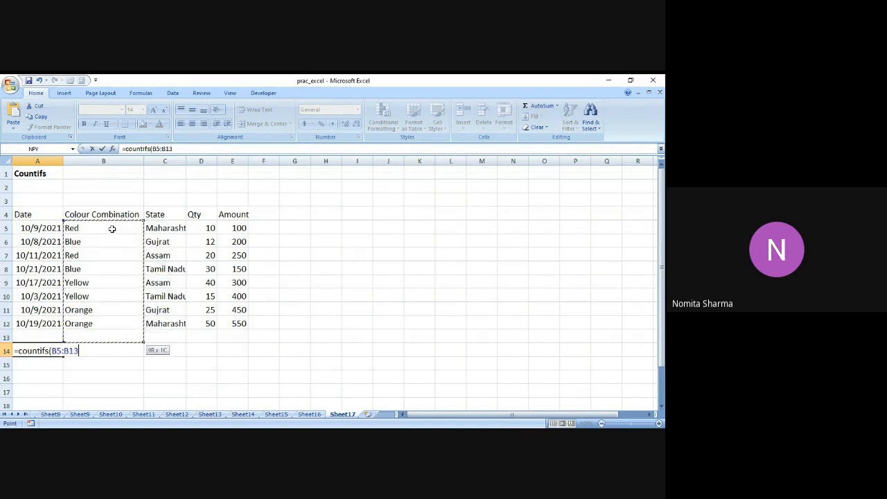
type(",")
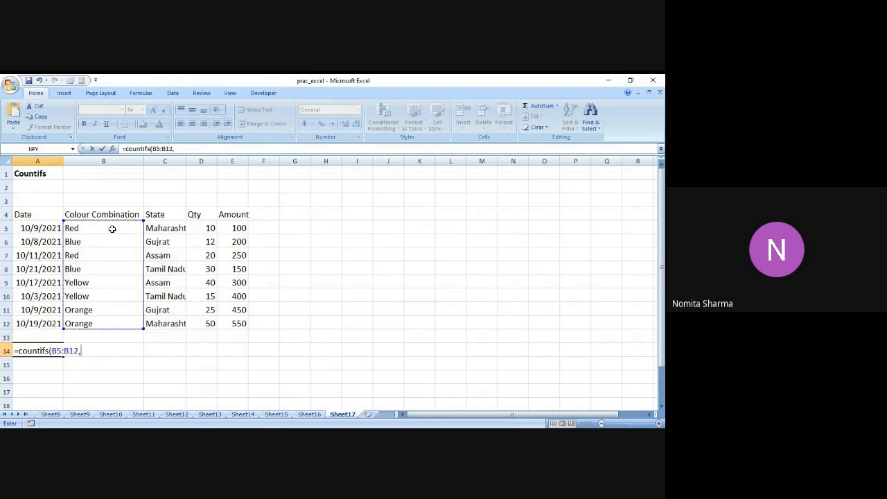
type("\"Red\"")
left_click(458, 434)
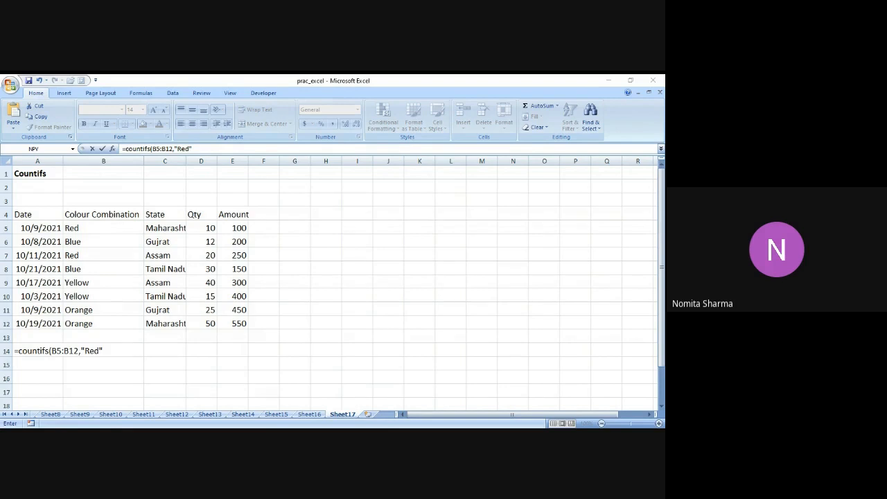
key("alt+Tab")
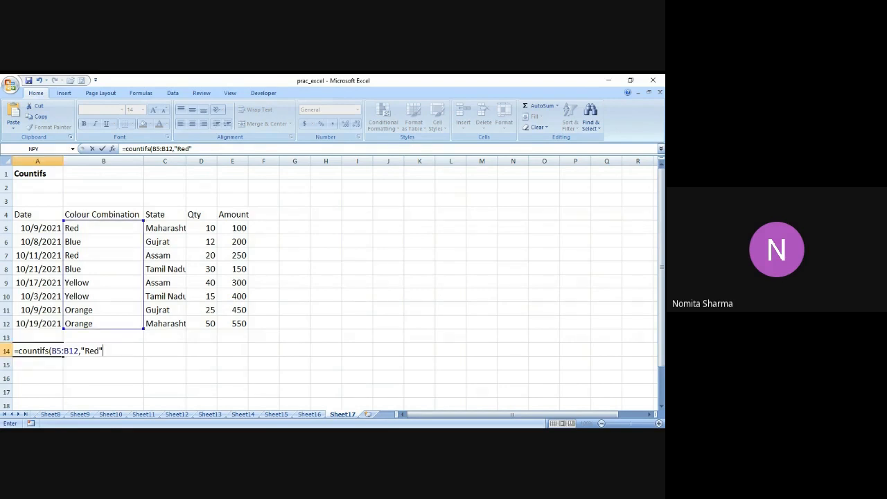
Add the State range C5:C12 with the criterion "Assam" as the second condition and complete the formula in A14
type(",")
left_click(170, 227)
left_click_drag(170, 228, 169, 323)
type(",")
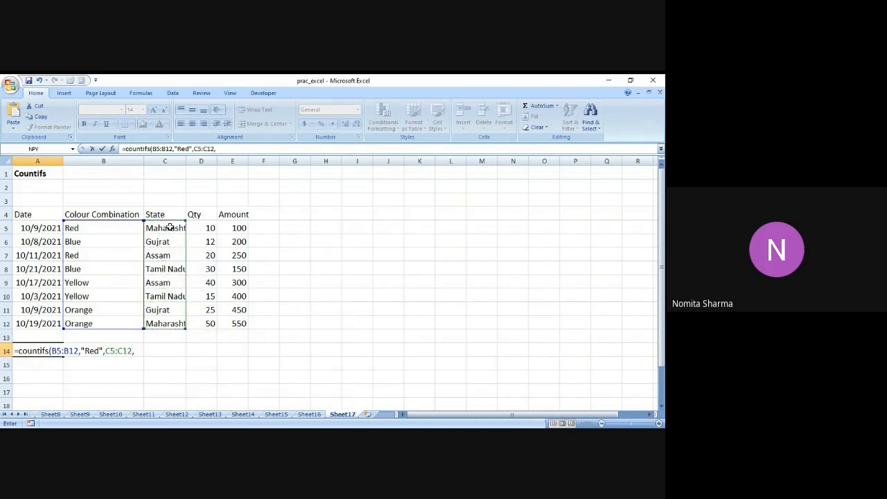
type("\"Assam\"")
key("Return")
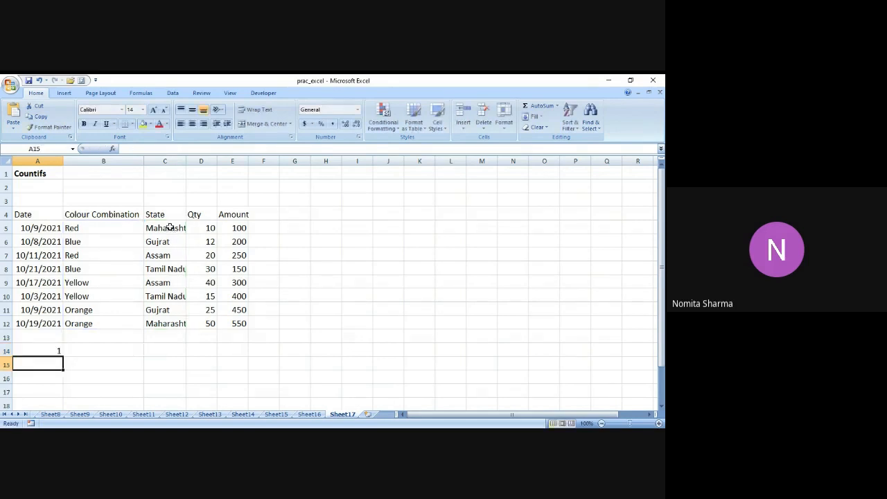
key("Up")
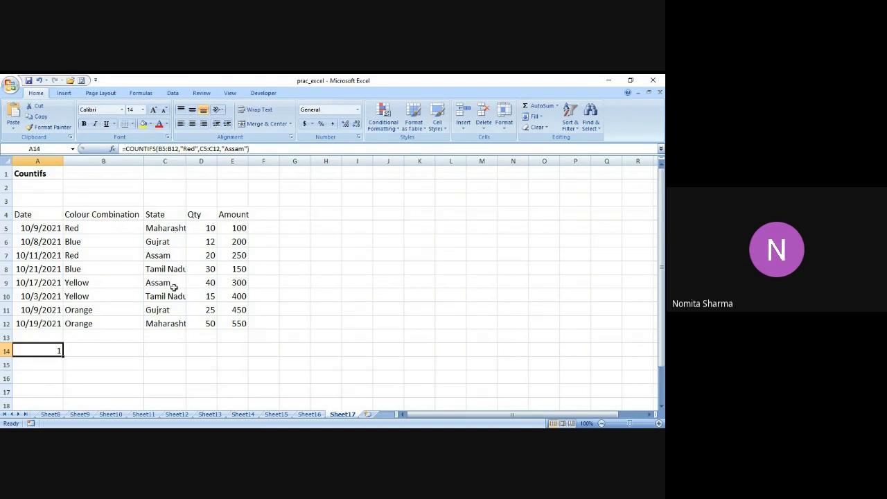
Highlight the two Red entries in cells B5 and B7 with a yellow fill, and reselect the formula cell A14
left_click(87, 227)
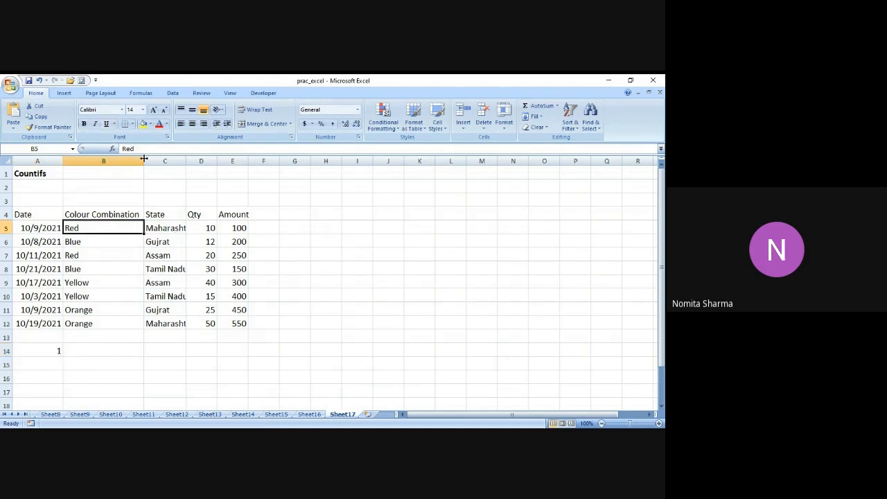
left_click(143, 123)
left_click(118, 252)
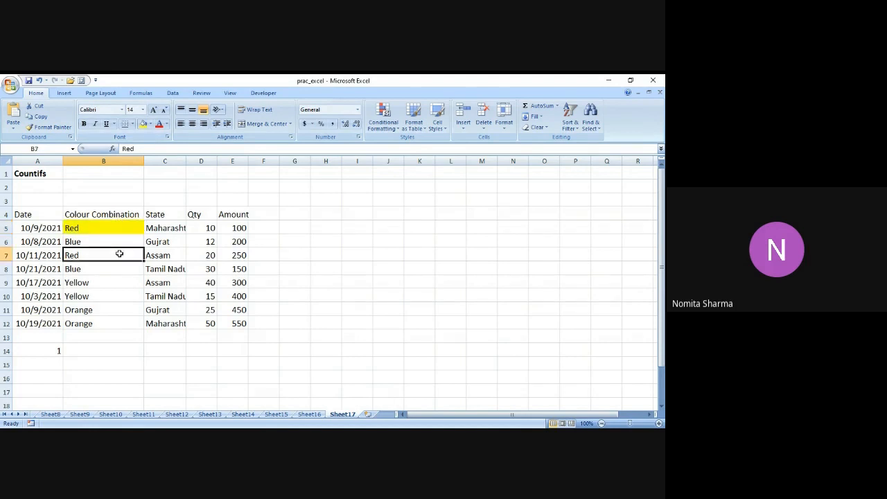
left_click(143, 123)
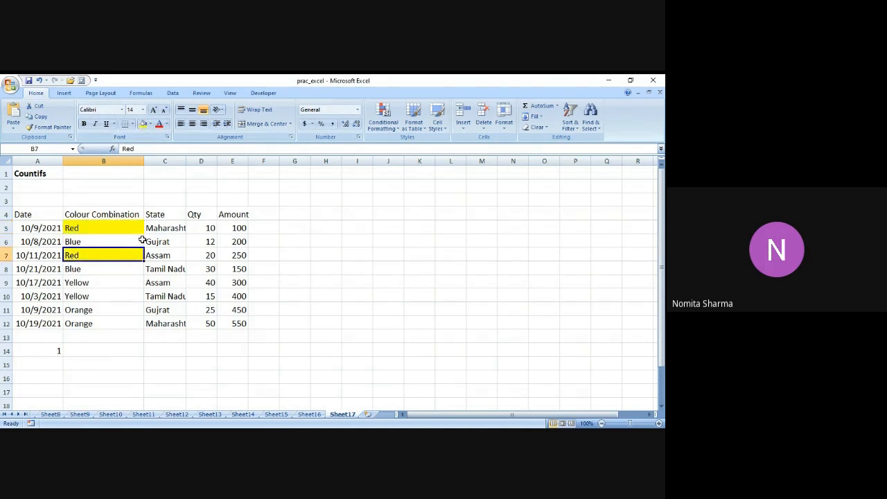
left_click(48, 352)
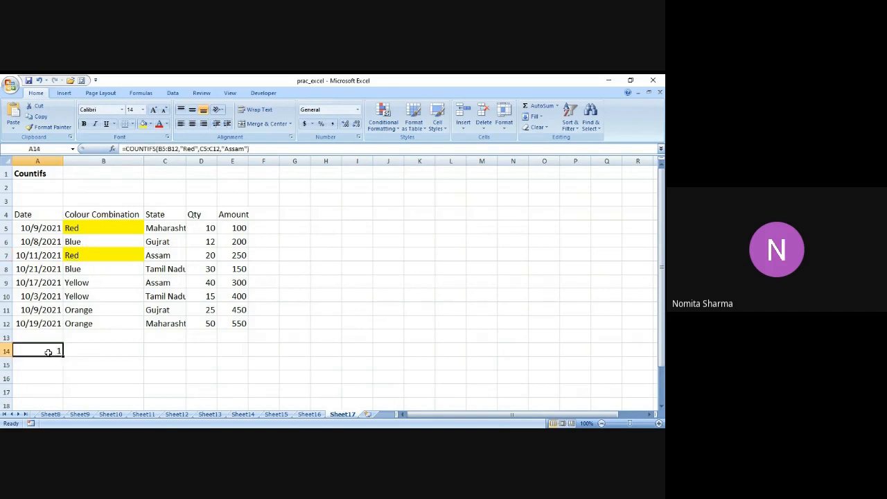
Fill the Assam entry in cell C7 with orange and make the COUNTIFS result in A14 bold
left_click(169, 256)
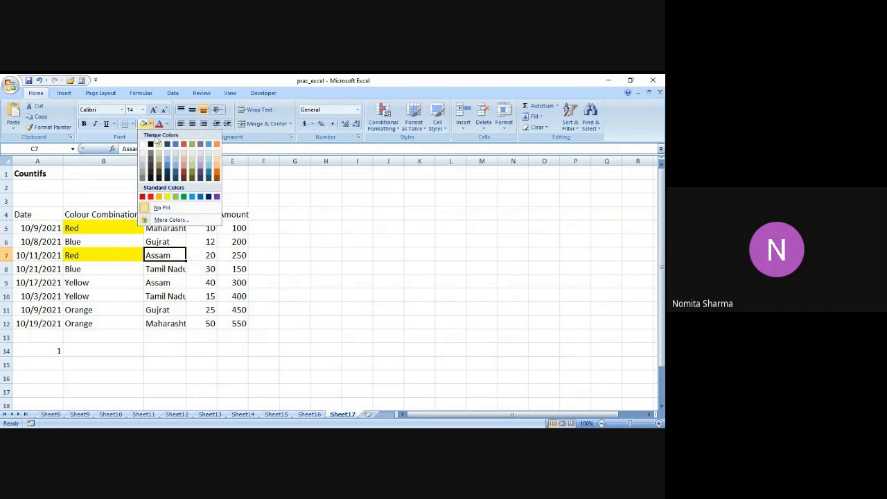
left_click(158, 197)
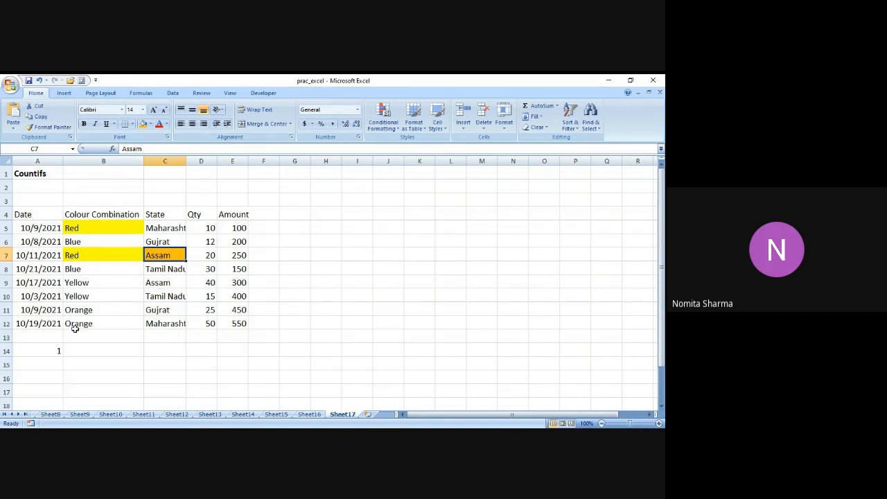
left_click(52, 349)
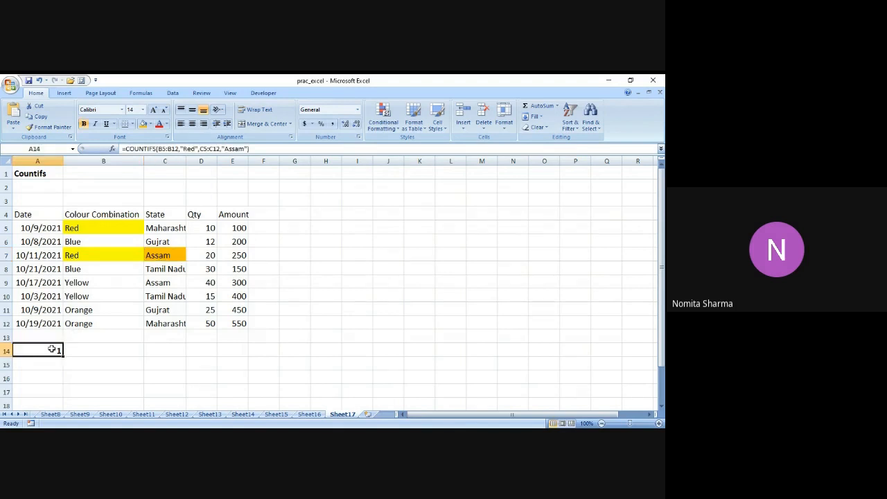
Change the state in C5 to Assam and the colour in B9 to Red, and check the count in A14
left_click(167, 228)
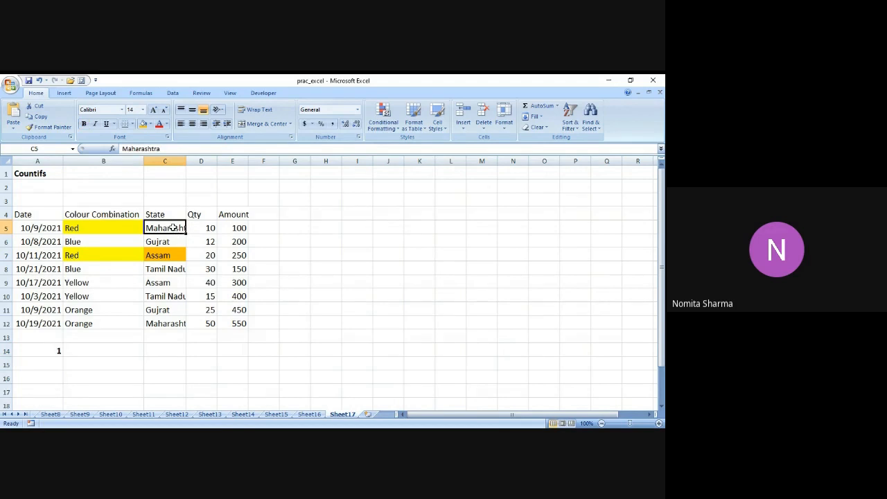
type("Assam")
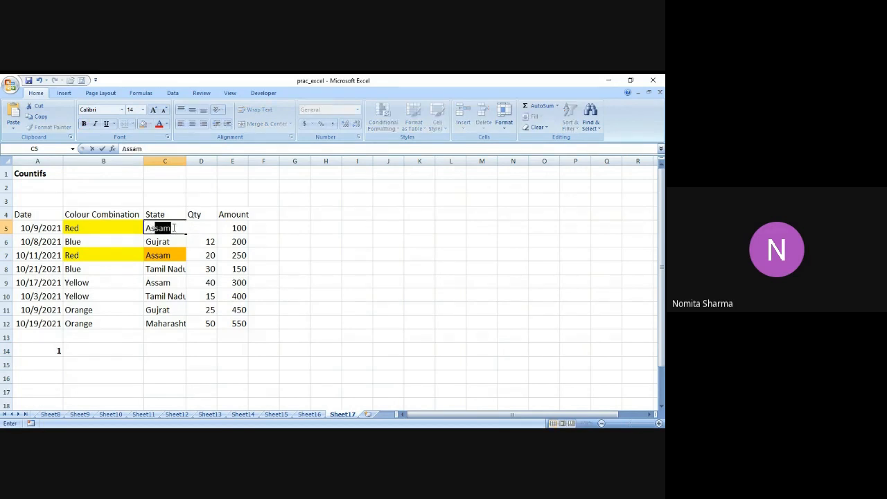
key("Return")
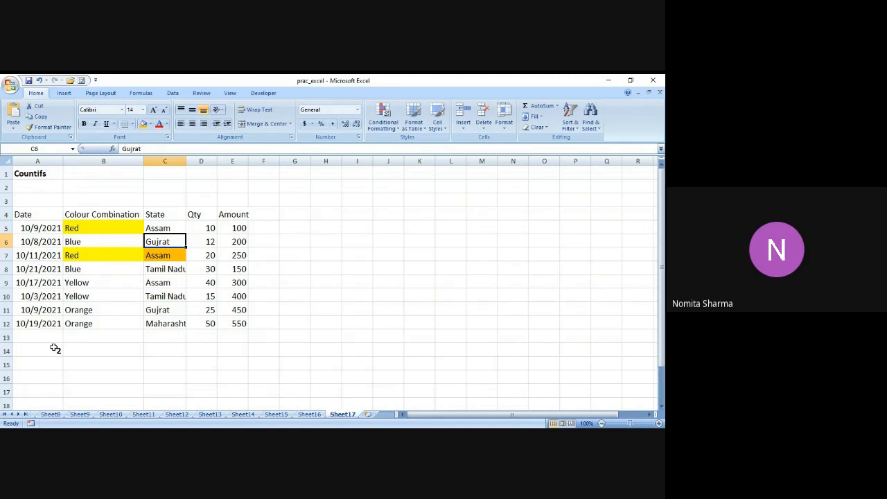
left_click(97, 283)
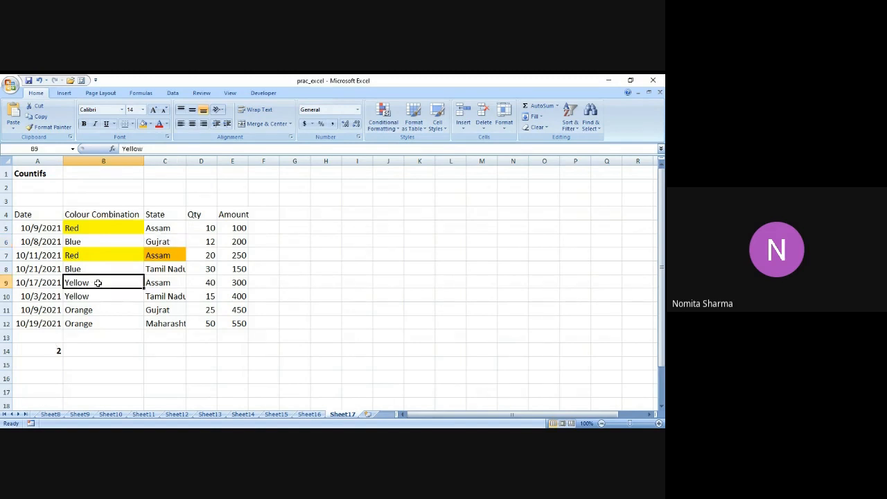
type("Red")
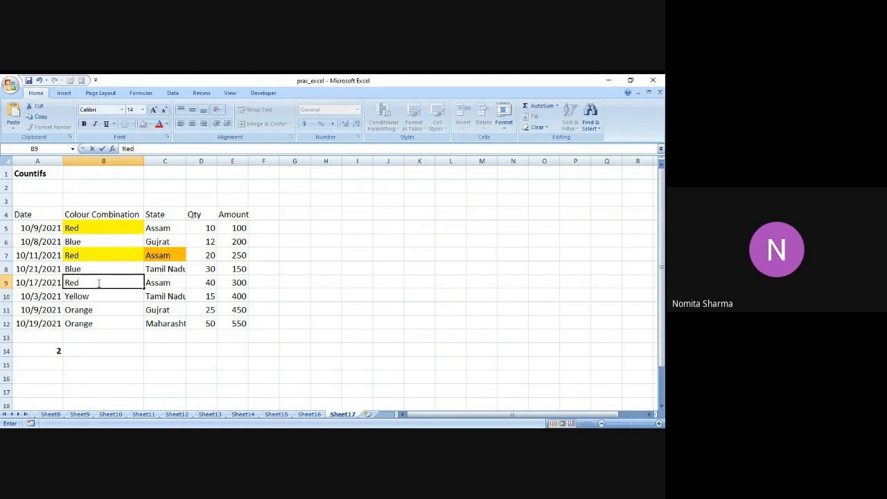
key("Return")
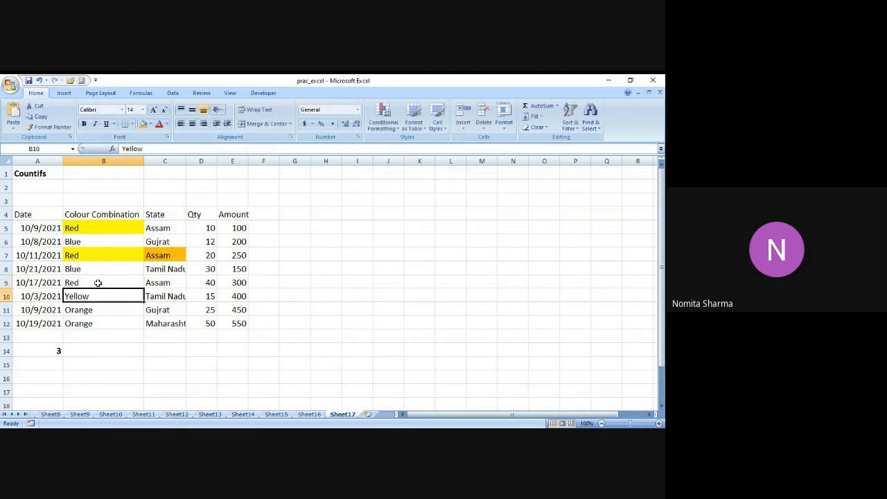
left_click(53, 353)
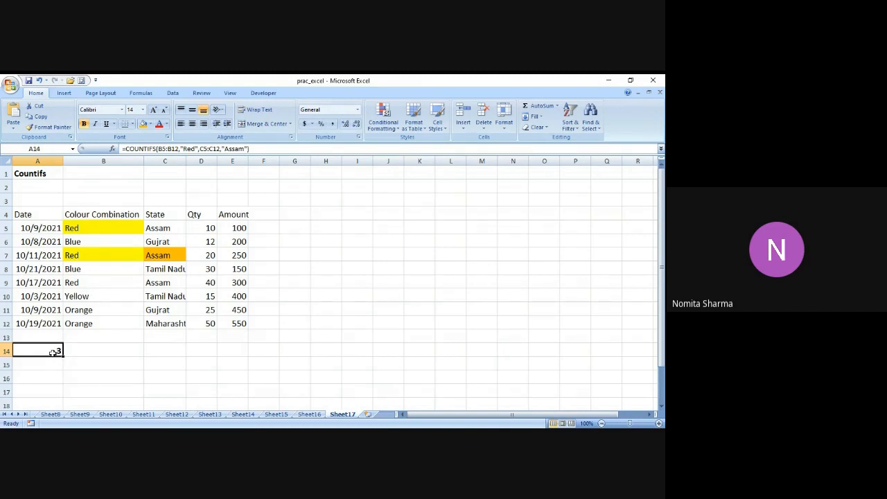
Enter the formula =COUNTIFS(C5:C12,"*") in cell A15 to count all text entries in the State column
key("Down")
type("=")
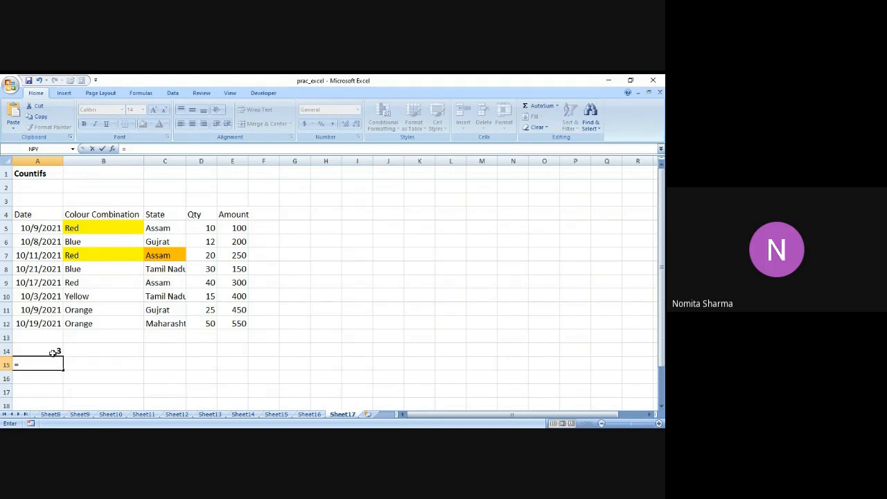
type("count")
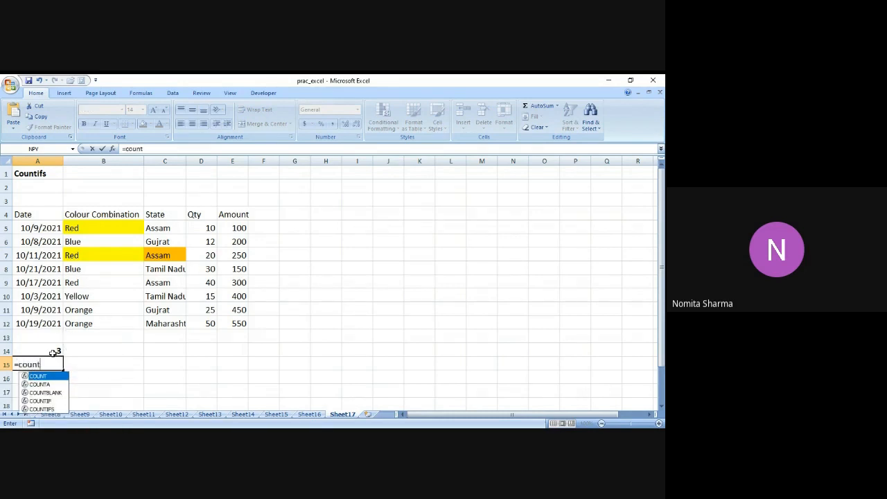
type("if")
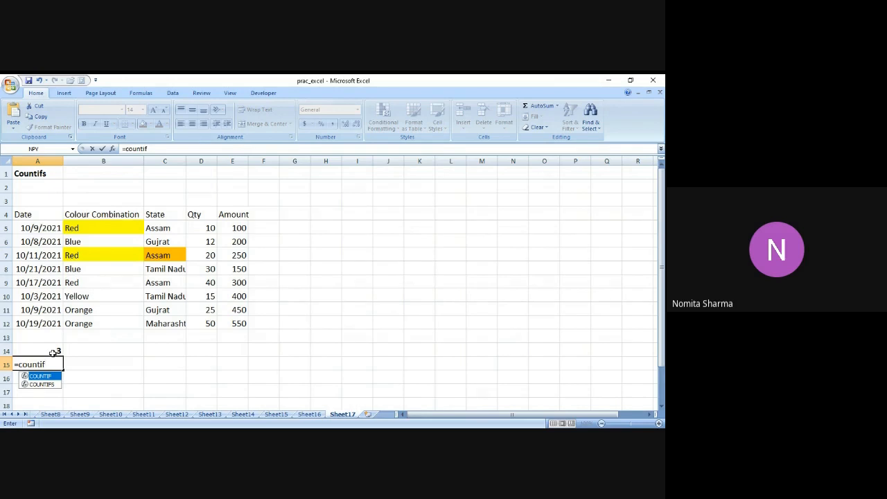
type("s(")
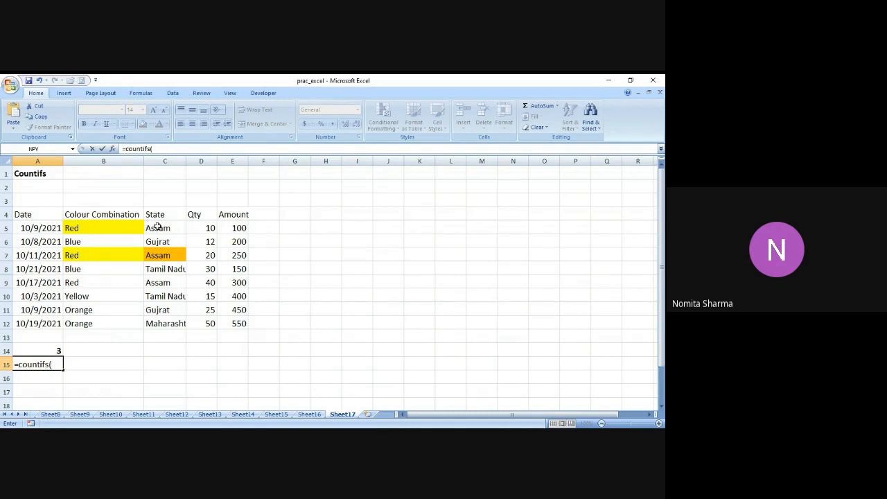
left_click_drag(158, 227, 165, 324)
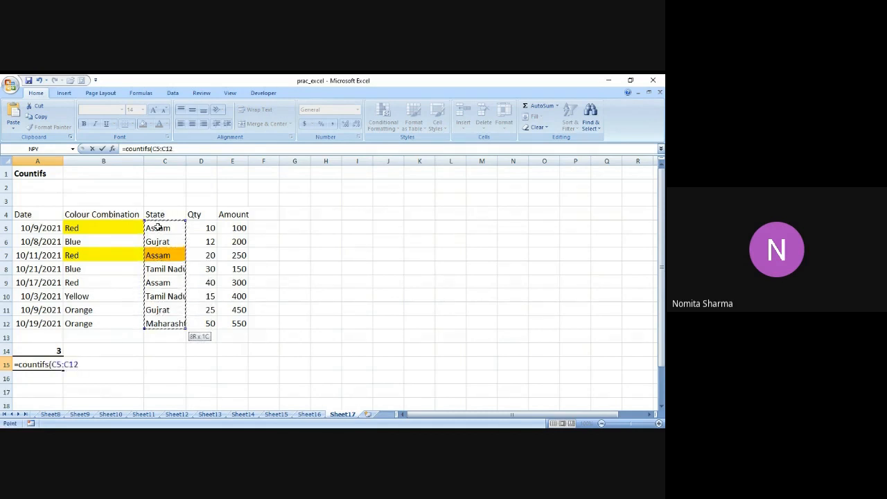
type(",")
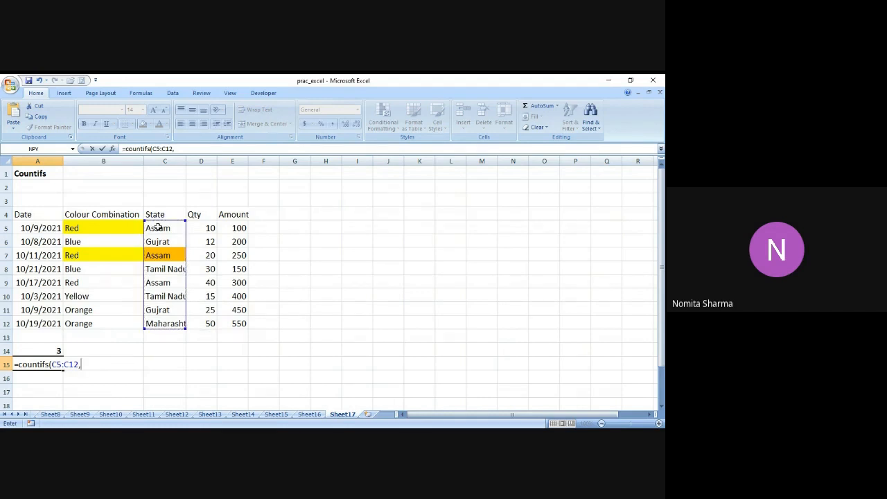
type("\"*\")")
key("Return")
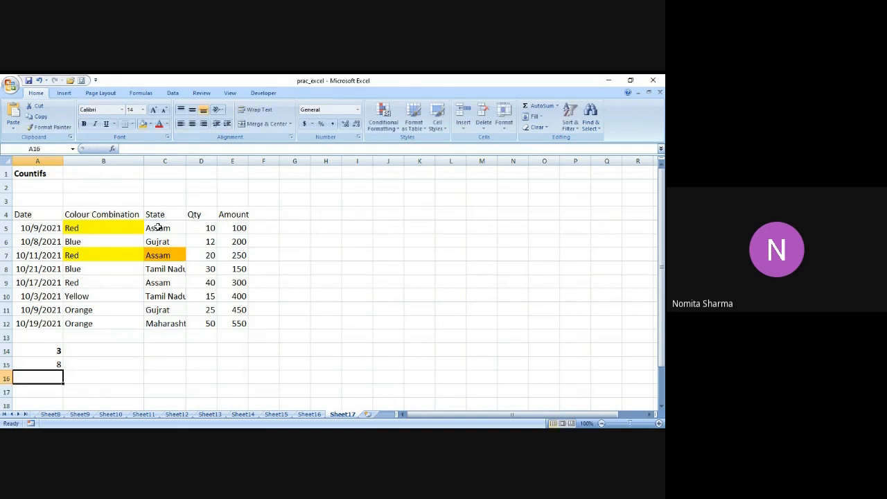
key("Up")
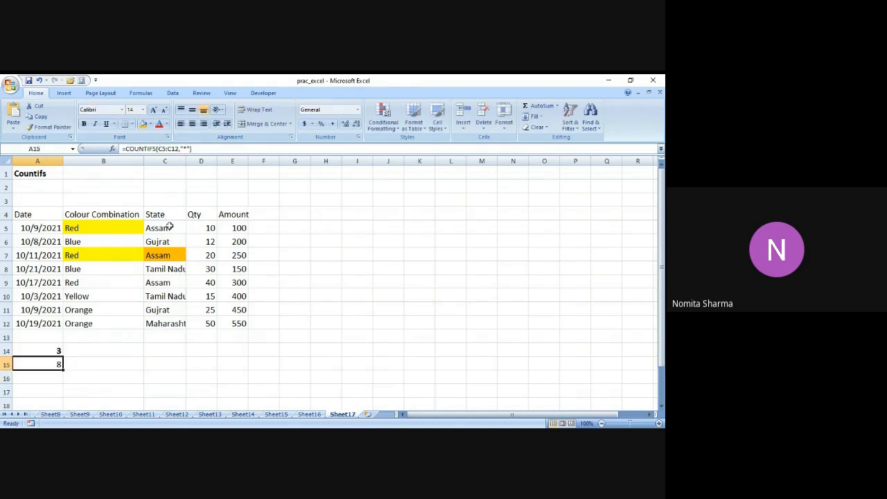
Go through the entries in the State column from C5 down to C12
left_click(169, 227)
key("Down")
key("Down")
key("Down")
key("Down")
key("Down")
key("Down")
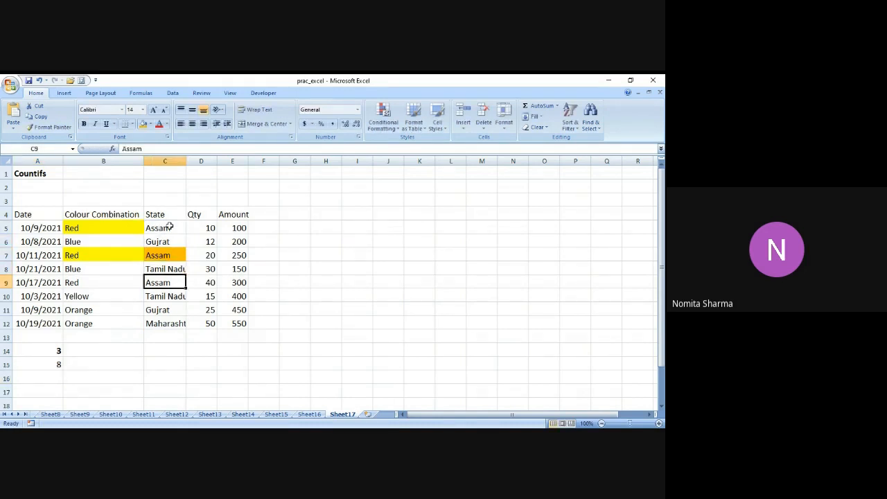
key("Down")
key("Down")
key("Down")
key("Down")
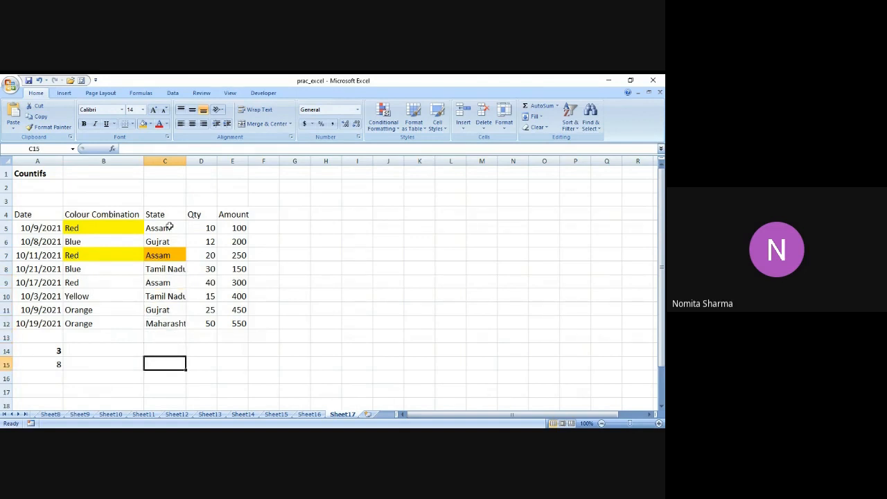
Enter the formula =COUNTIFS(C5:C12,"??jrat") in cell B15 to count states ending in jrat after any two characters
key("Left")
type("=cou")
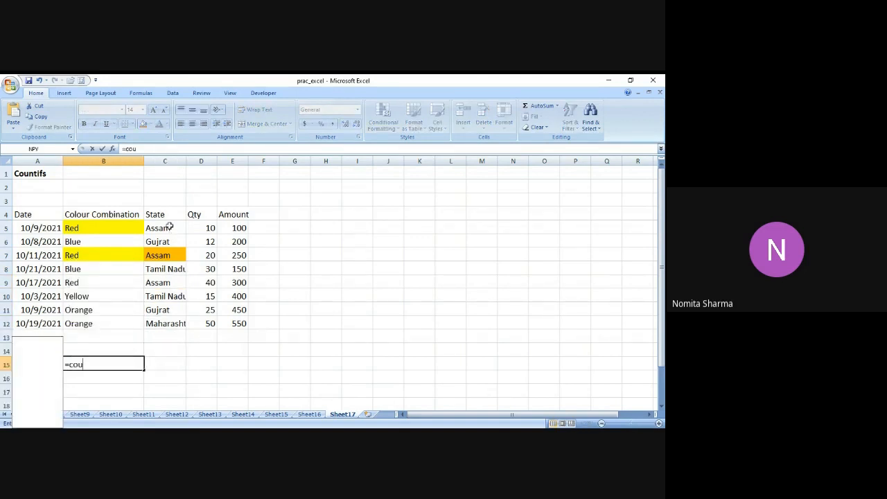
type("nti")
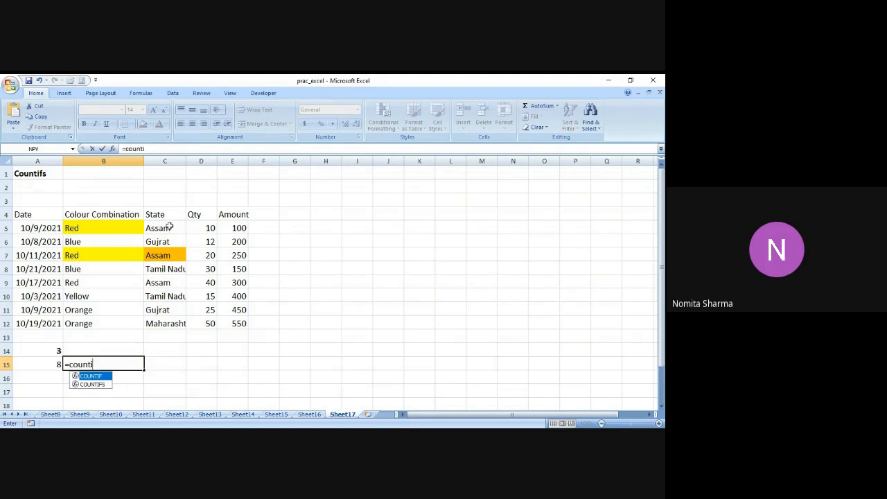
type("fs(")
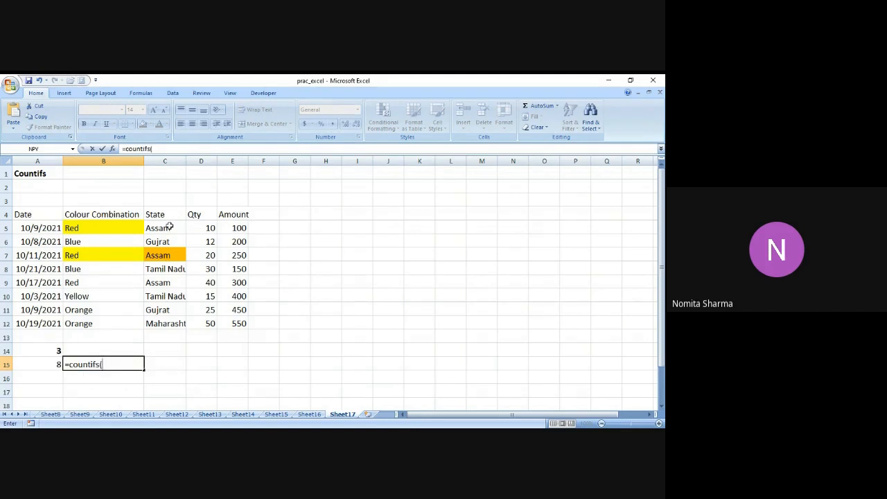
left_click_drag(168, 228, 164, 324)
type(",\"")
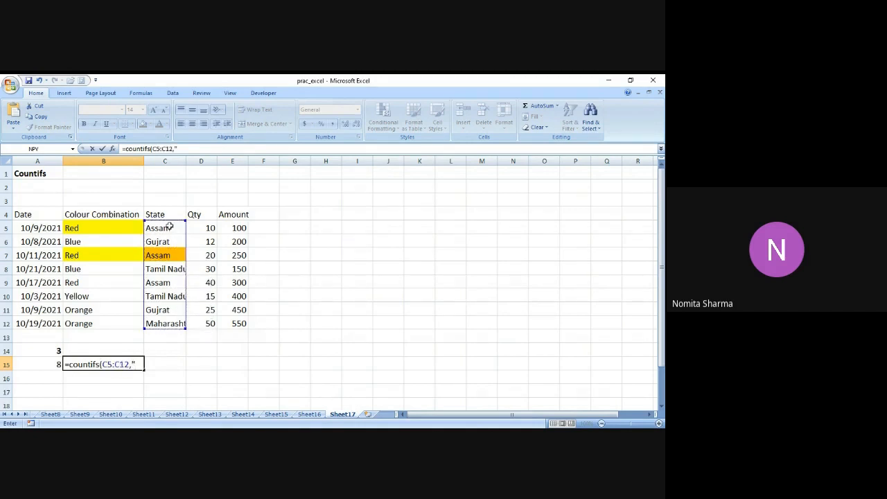
type("??jrat\"")
key("Return")
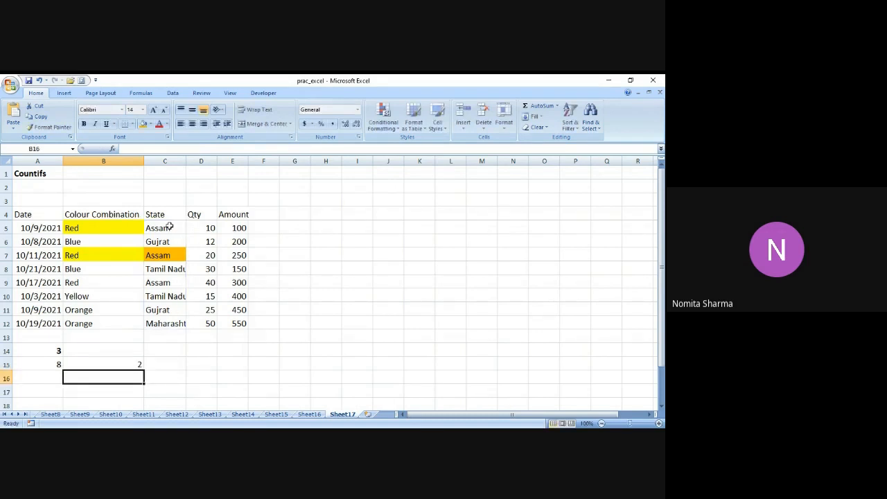
key("Up")
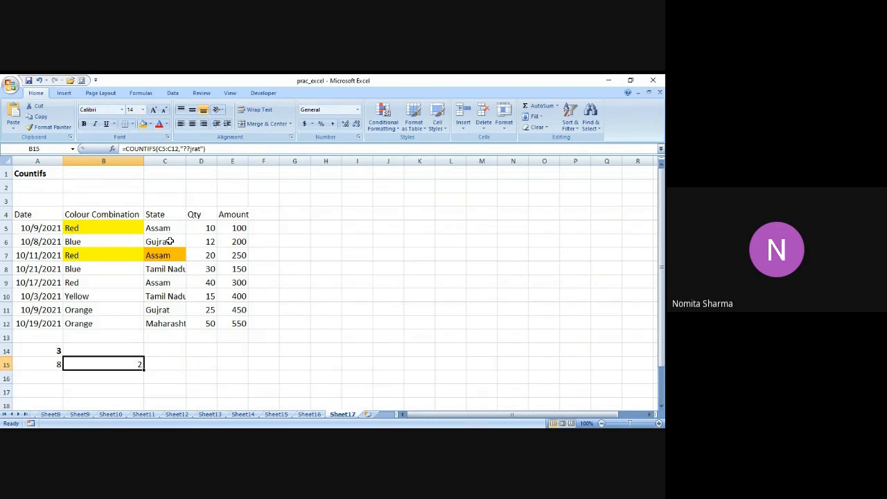
Fill the two Gujrat entries in C6 and C11 with a dark tan colour, and select cell C15
left_click(169, 242)
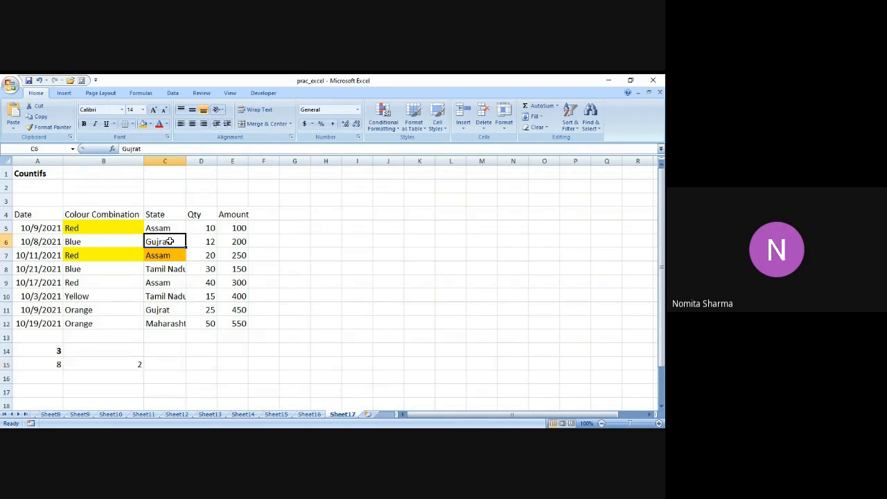
left_click(151, 124)
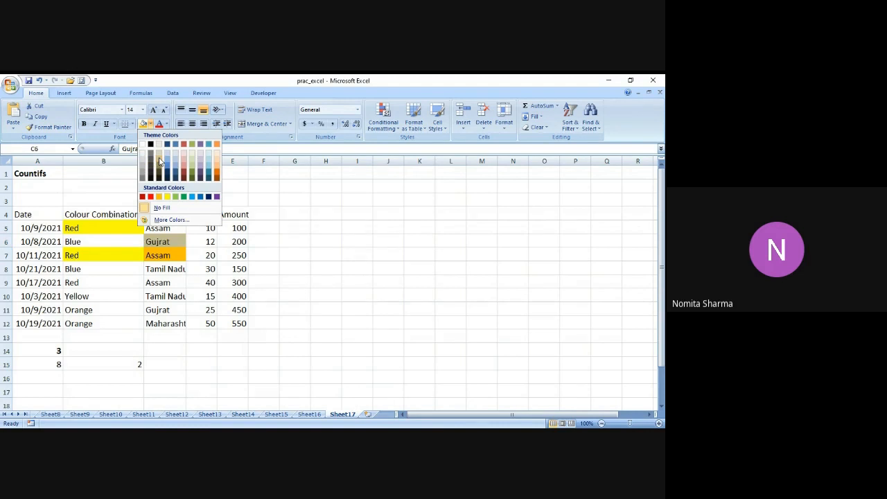
left_click(160, 162)
left_click(166, 312)
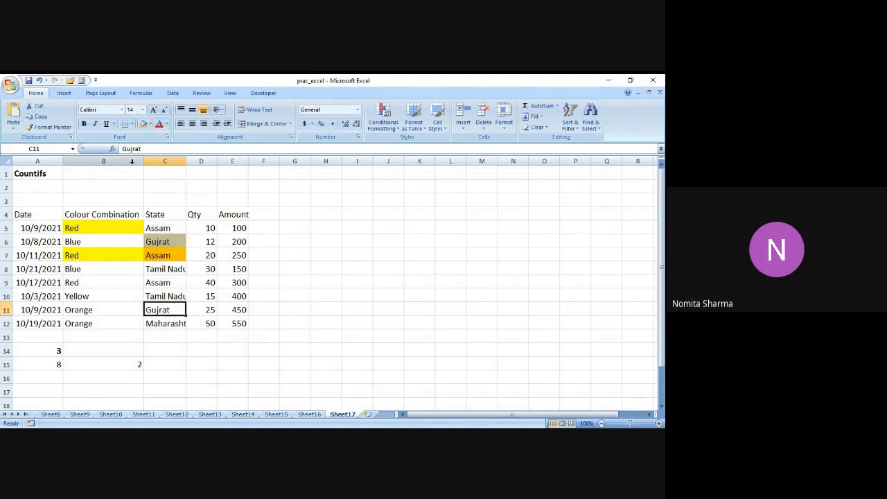
left_click(143, 127)
key("Down")
key("Down")
key("Down")
key("Down")
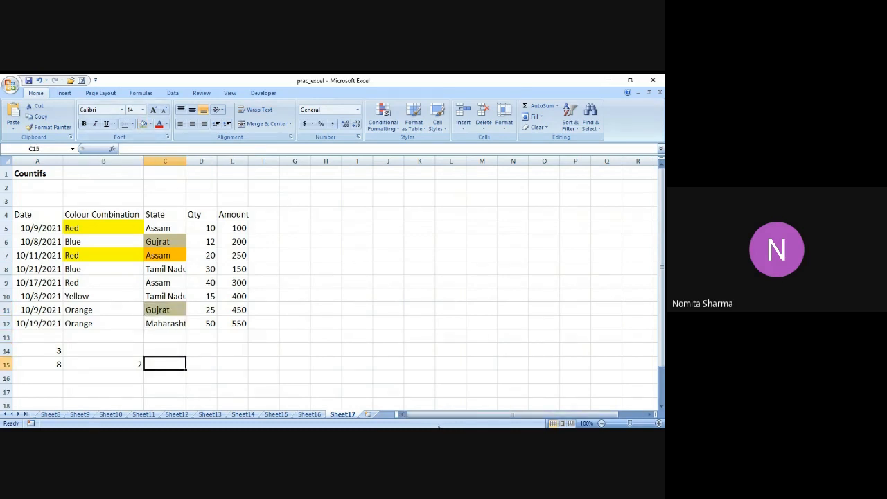
key("alt+Tab")
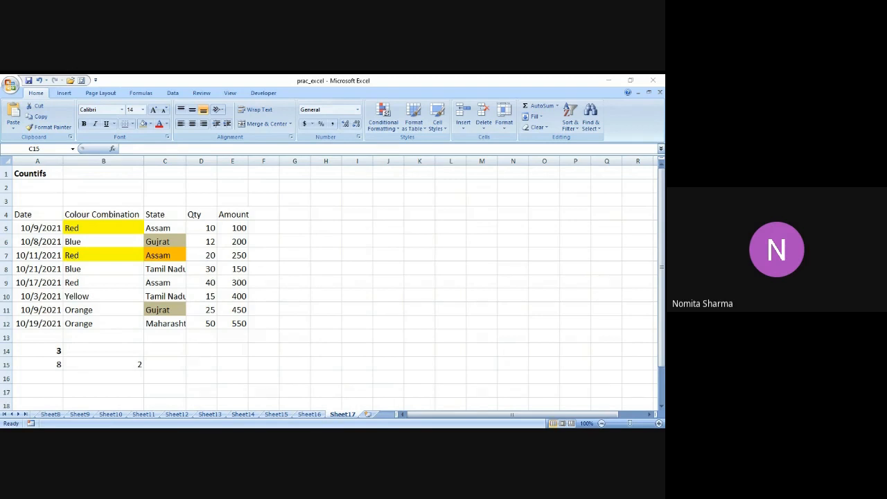
key("alt+Tab")
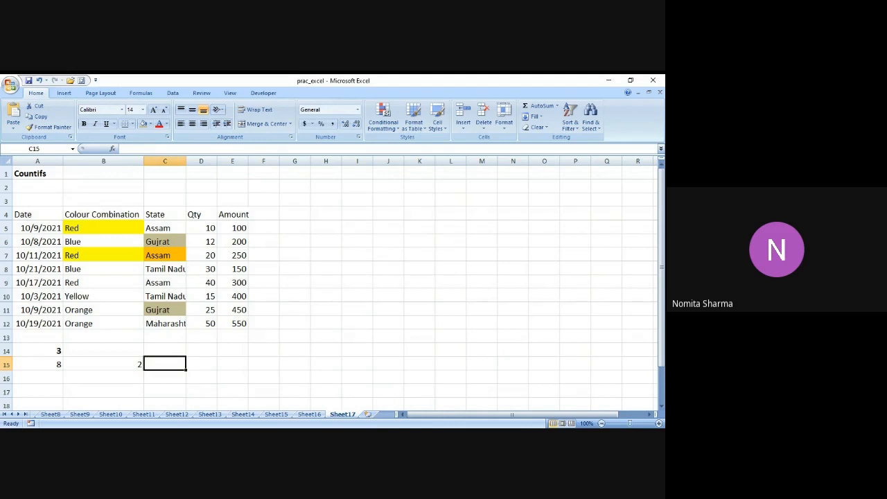
Enter the date 10/21/2021 in cell G1 as the comparison date
left_click(298, 182)
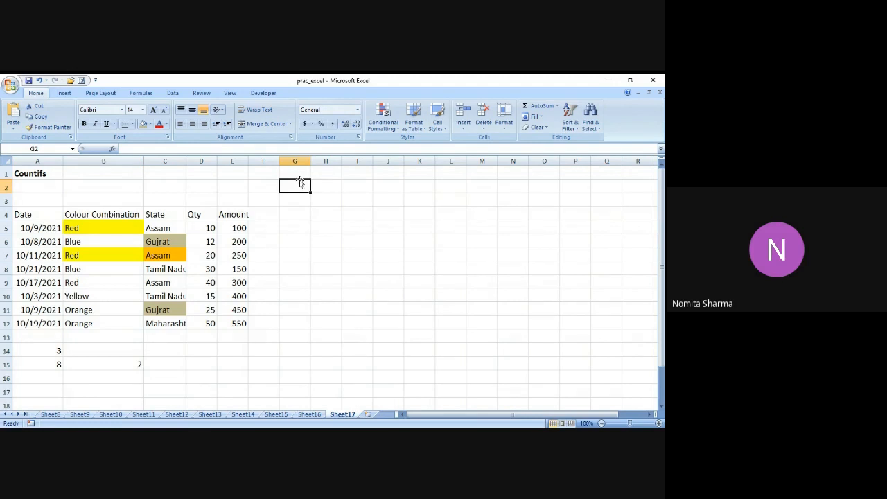
key("Up")
type("10/21")
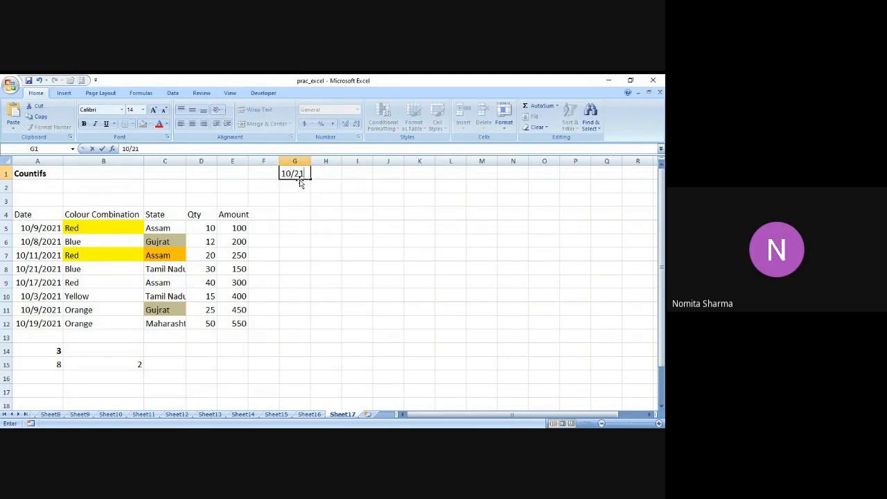
type("/2021")
key("Return")
key("Up")
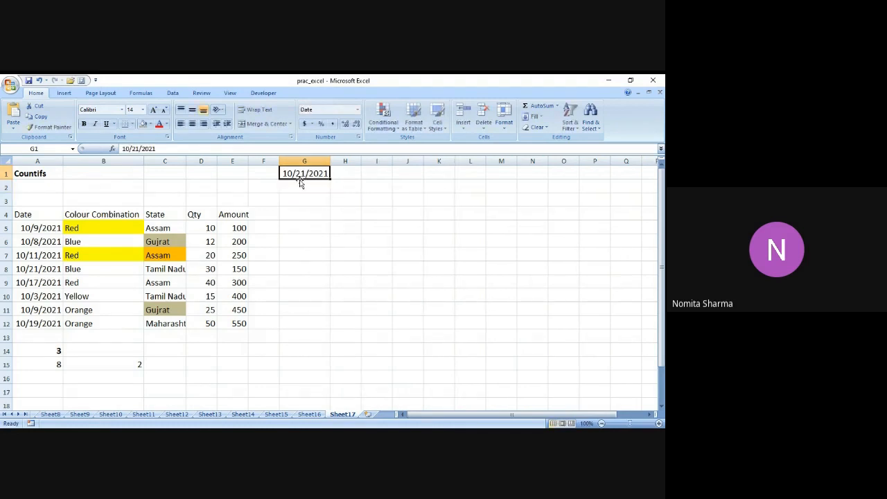
Enter a COUNTIFS formula in C15 over A5:A12 with the criterion "<"&"g1", accepting the proposed correction
left_click(176, 361)
type("=")
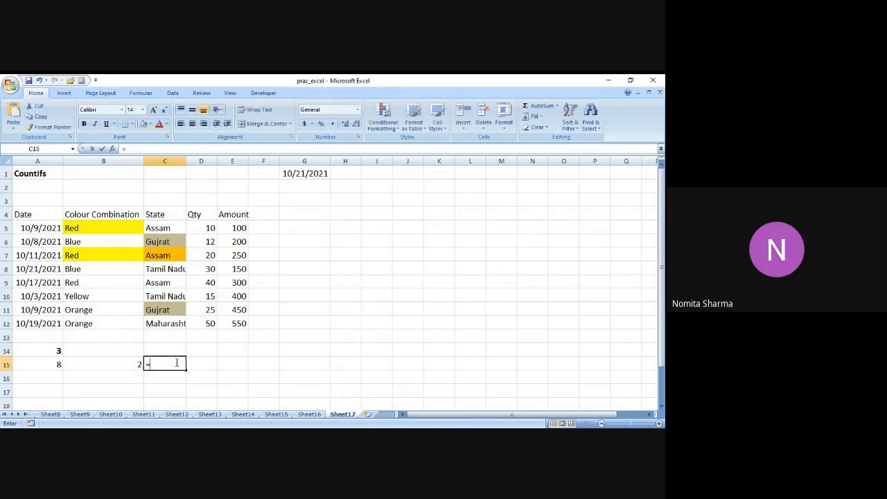
type("countif")
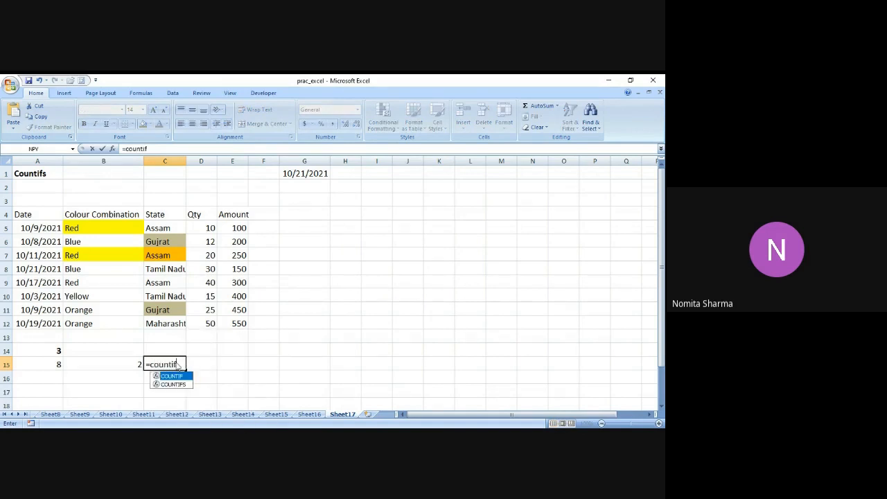
type("s(")
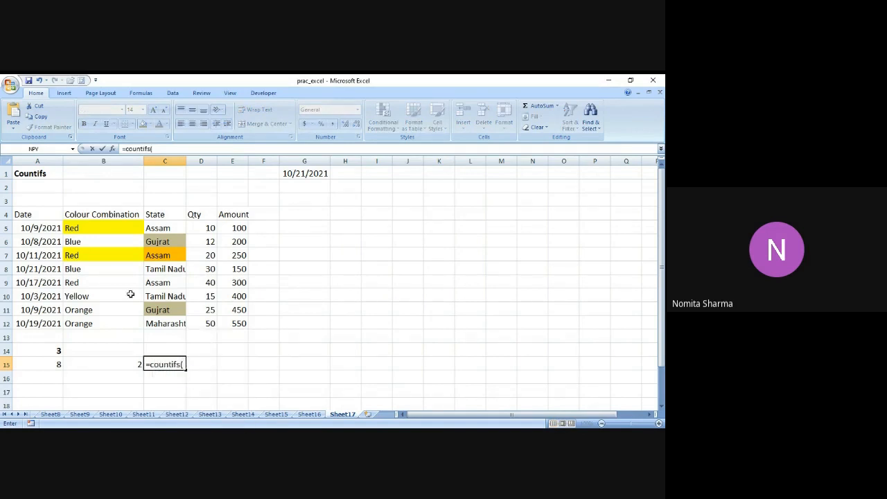
left_click_drag(29, 227, 38, 323)
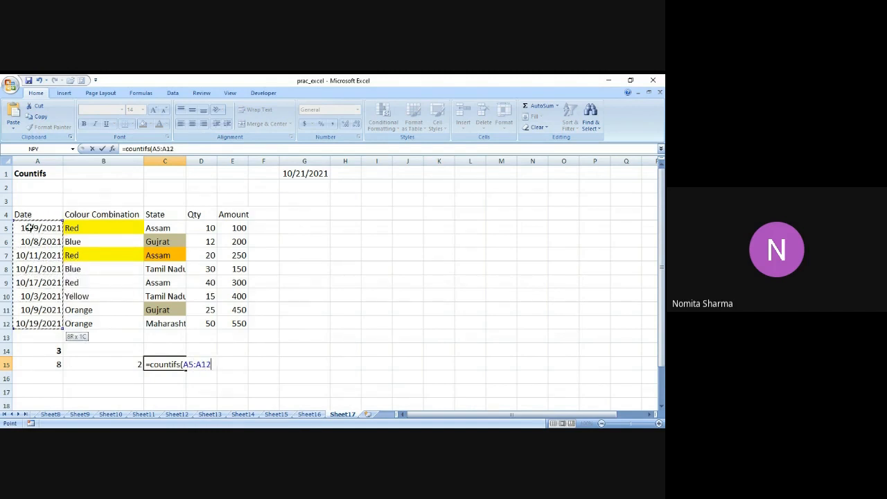
type(",\">")
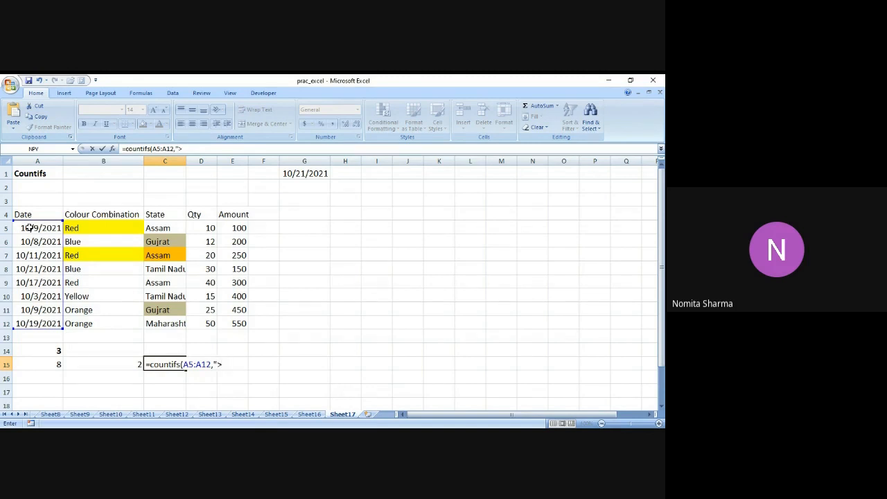
key("BackSpace")
type("<\"&g1\")")
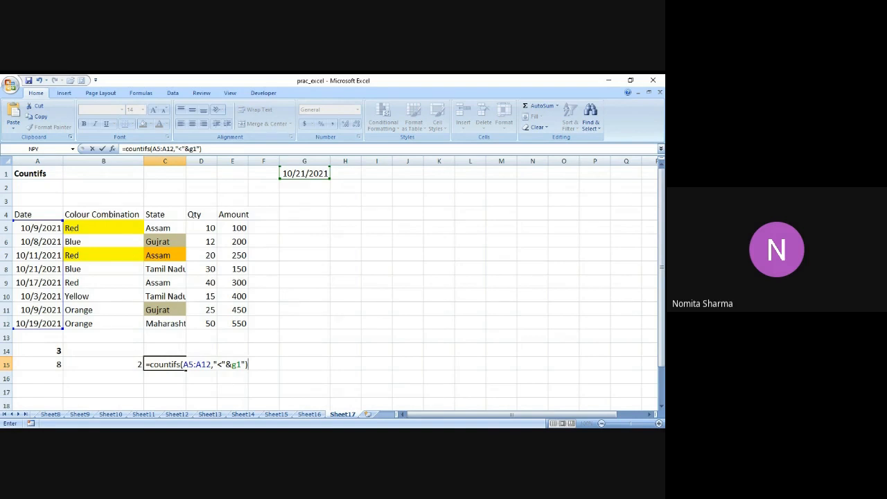
key("Return")
key("Return")
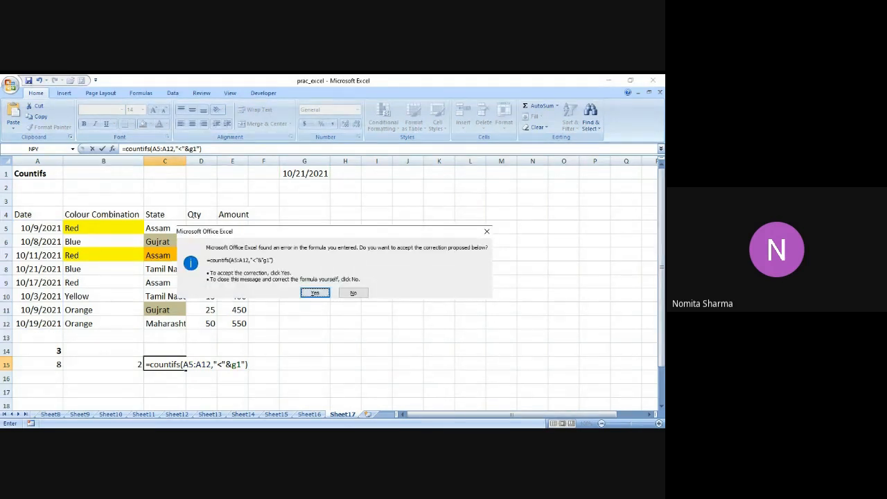
left_click(316, 293)
key("Up")
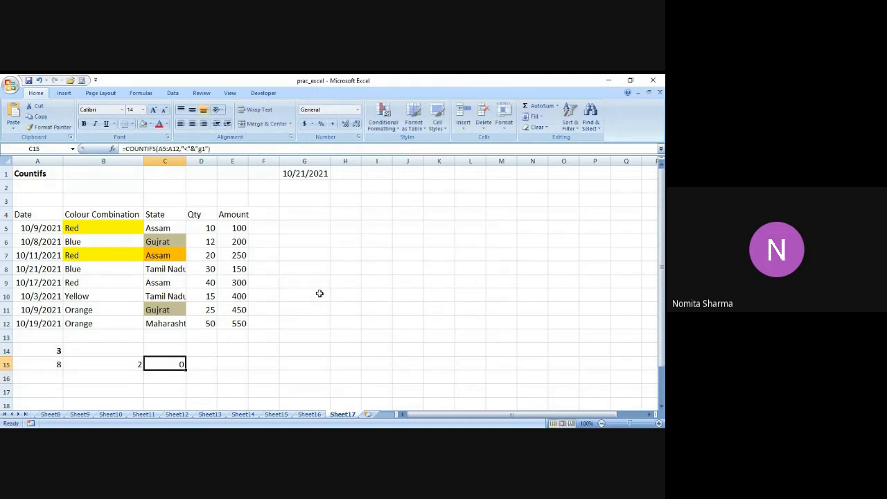
Try to remove the closing quotation mark after g1 in the C15 formula, accepting the proposed correction
left_click(207, 150)
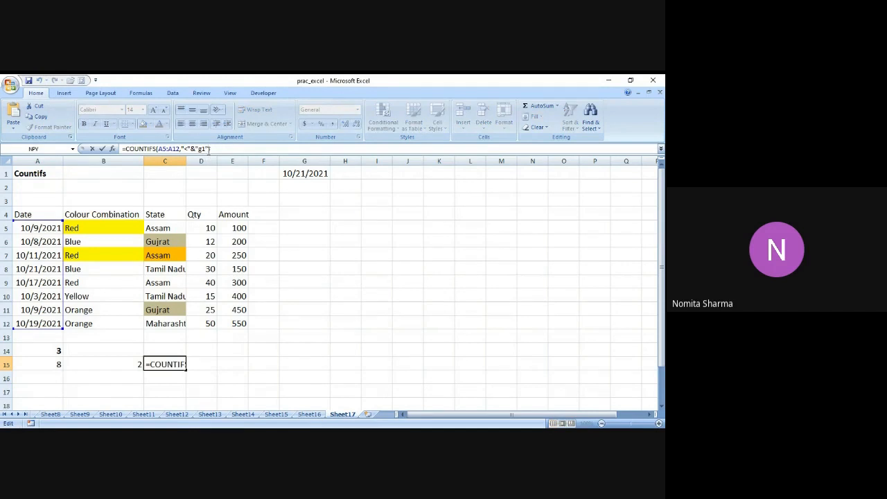
type(")")
key("Return")
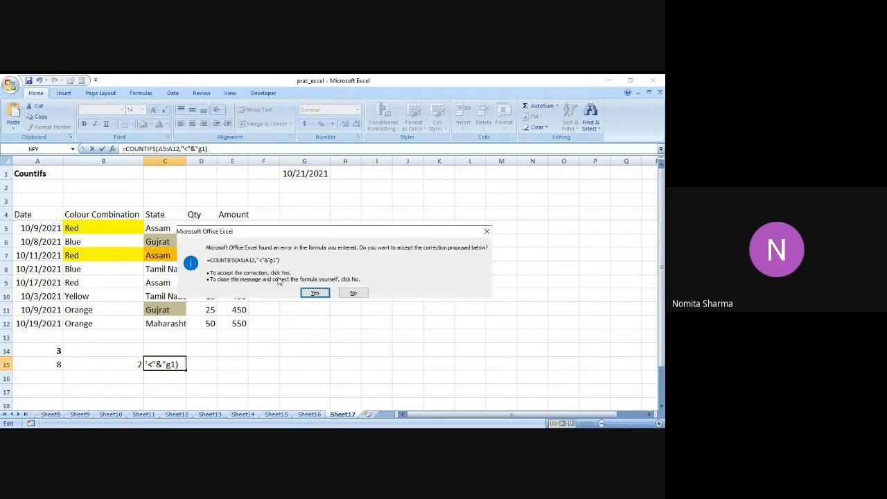
left_click(314, 292)
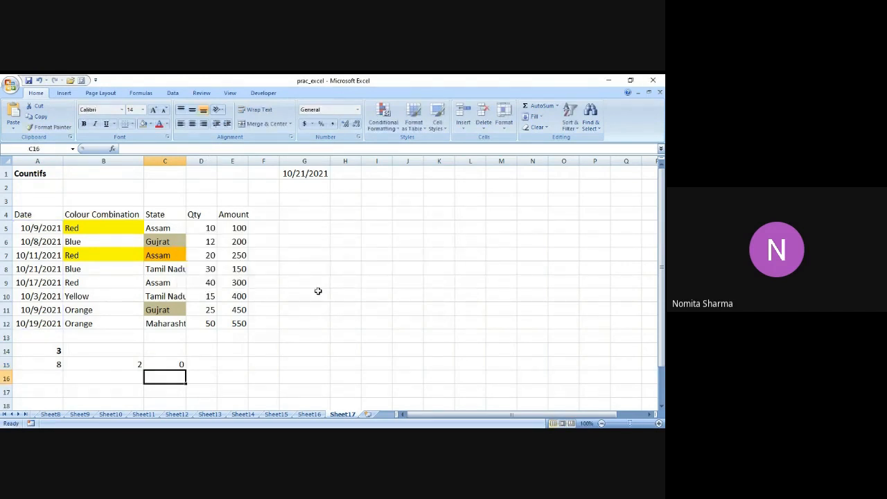
key("Up")
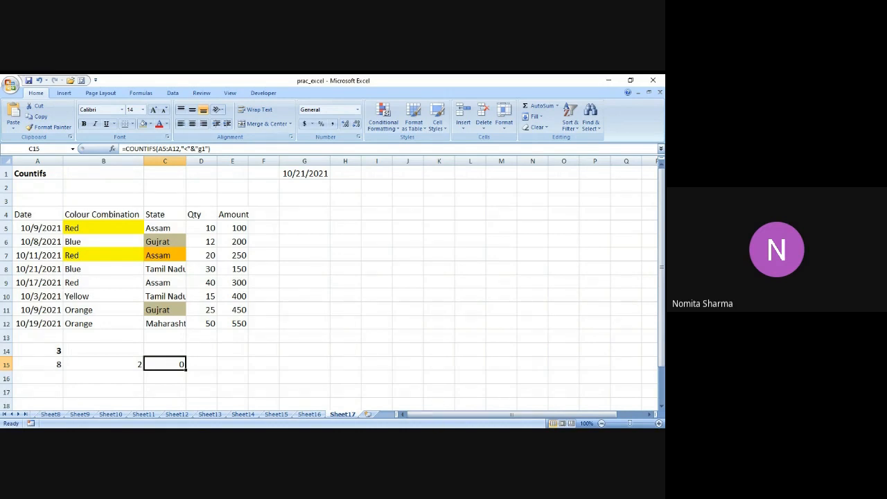
key("alt+Tab")
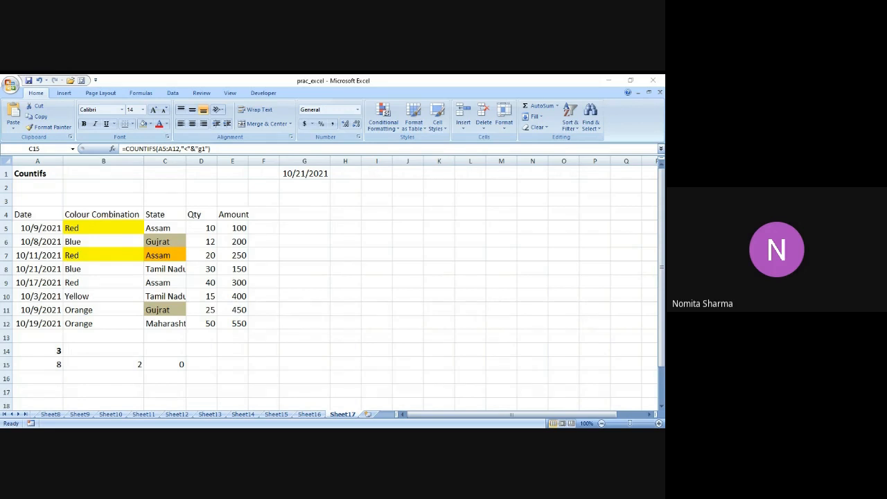
key("alt+Tab")
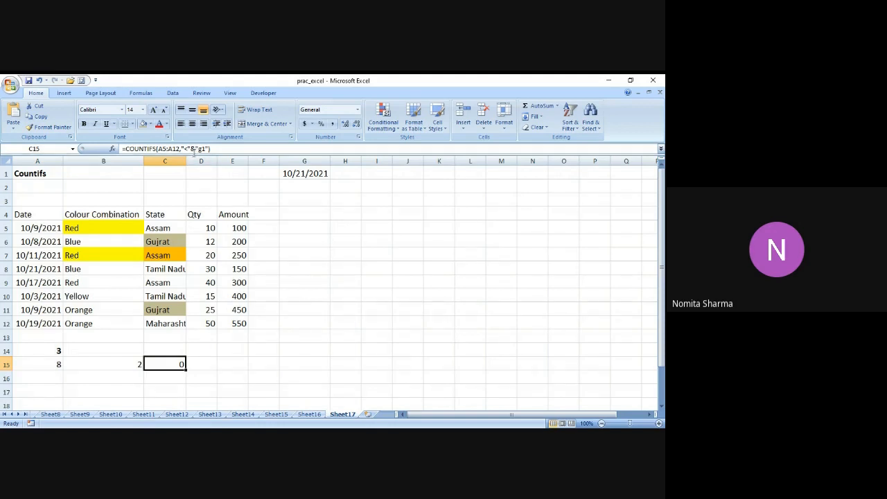
Remove the quotation marks around g1 in C15 so the formula reads =COUNTIFS(A5:A12,"<"&G1)
left_click(197, 149)
key("BackSpace")
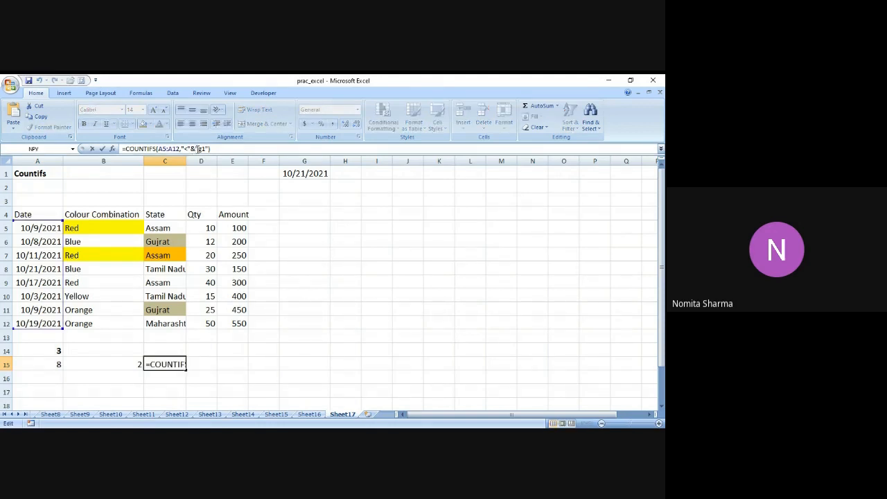
key("Right")
key("Right")
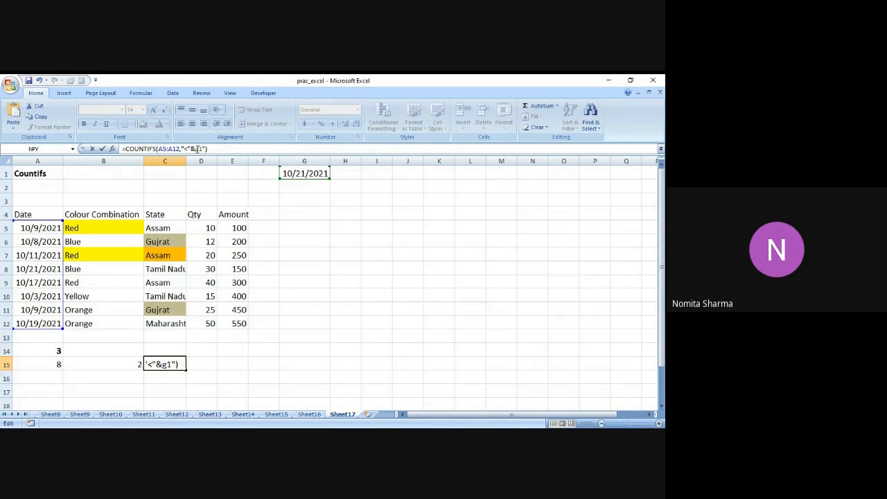
key("BackSpace")
key("ctrl+Return")
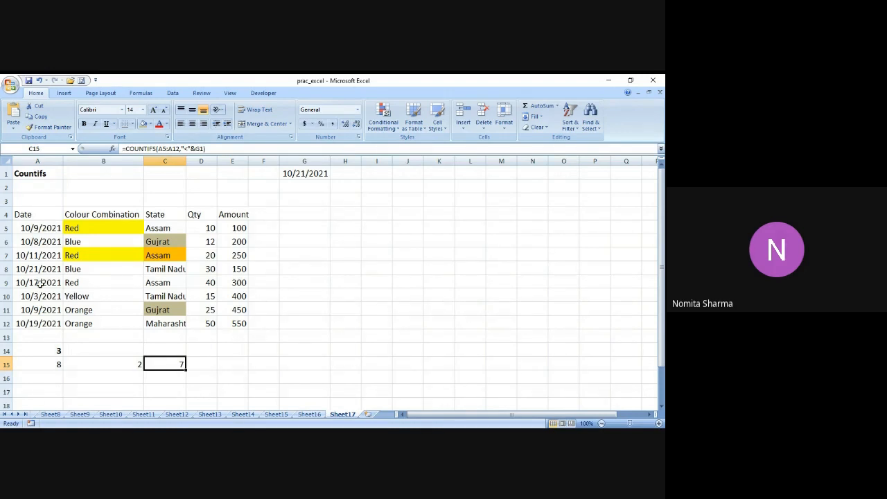
Fill the date cells A5, A6 and A7 with the tan colour
left_click(39, 229)
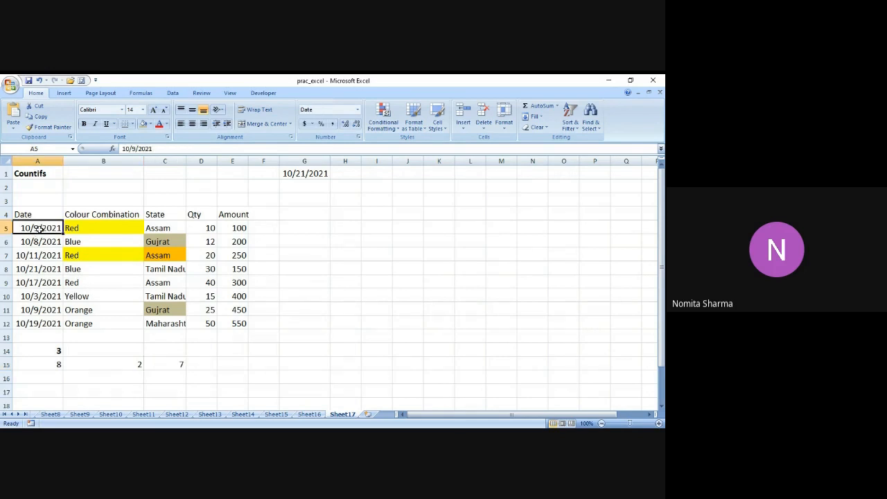
left_click(144, 127)
left_click(42, 238)
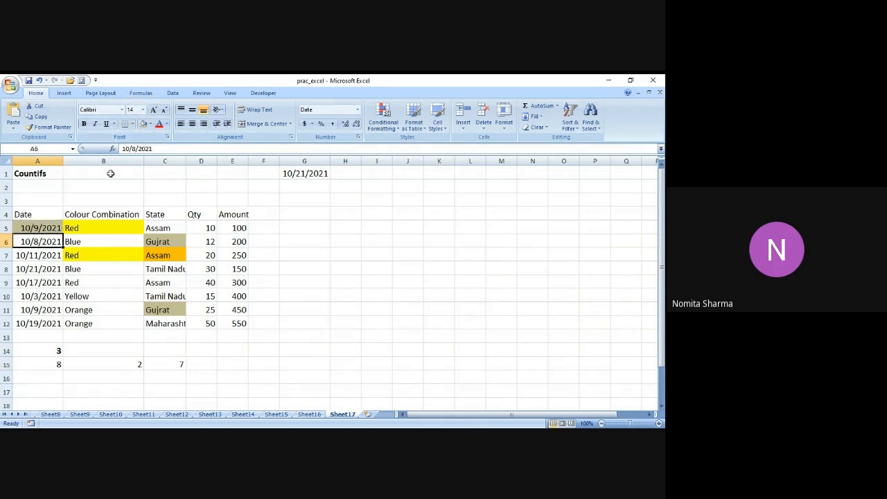
left_click(145, 125)
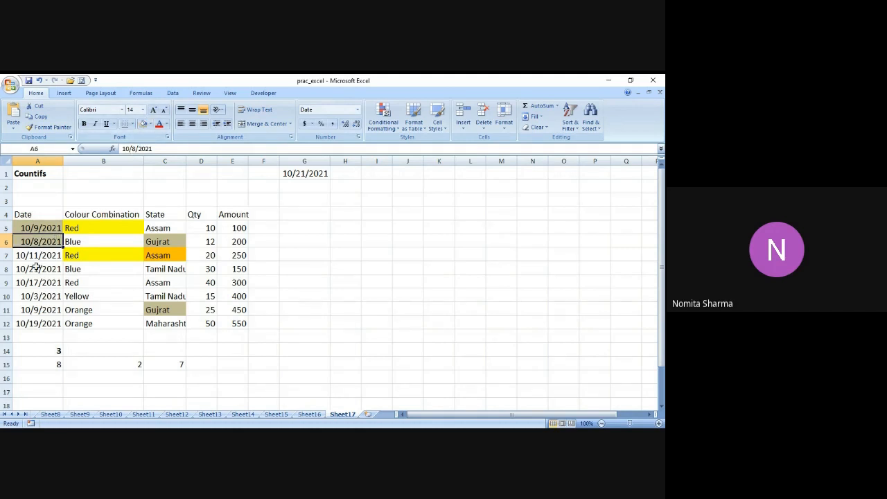
left_click(43, 256)
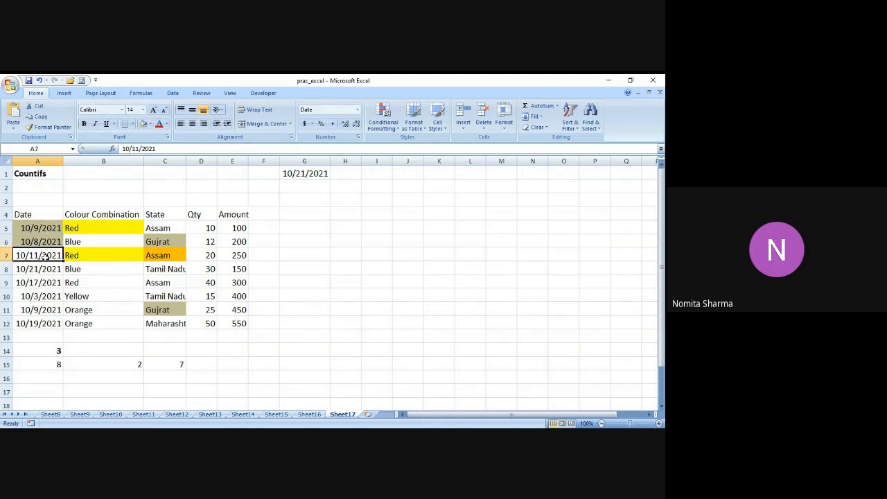
left_click(144, 126)
Fill the date cells A10, A11 and A12 with the same tan colour and check the count formula in C15
left_click(39, 283)
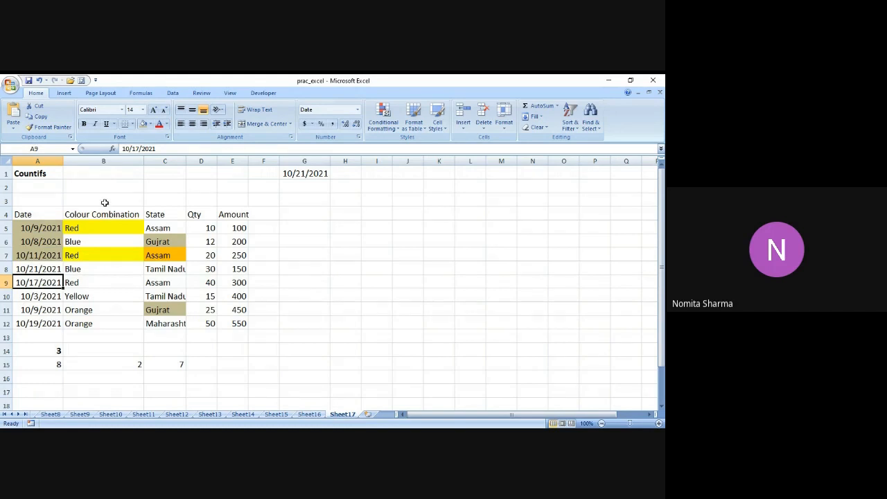
left_click(45, 296)
left_click(144, 126)
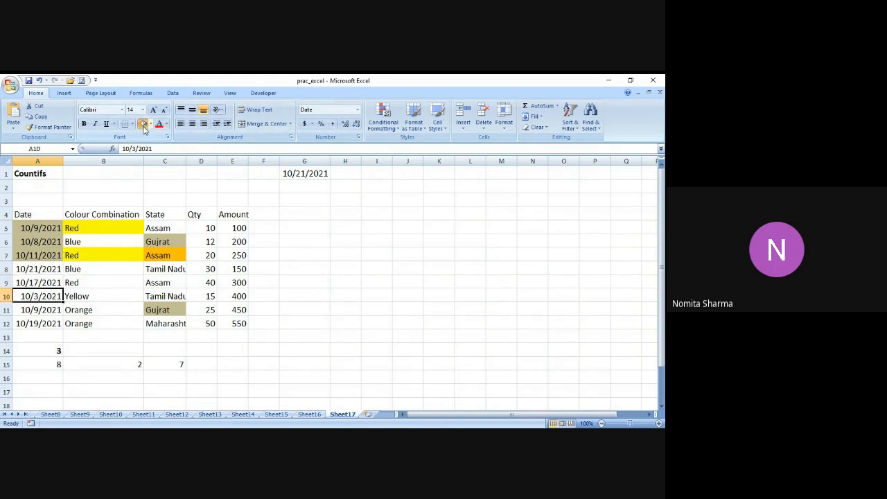
left_click_drag(49, 309, 166, 173)
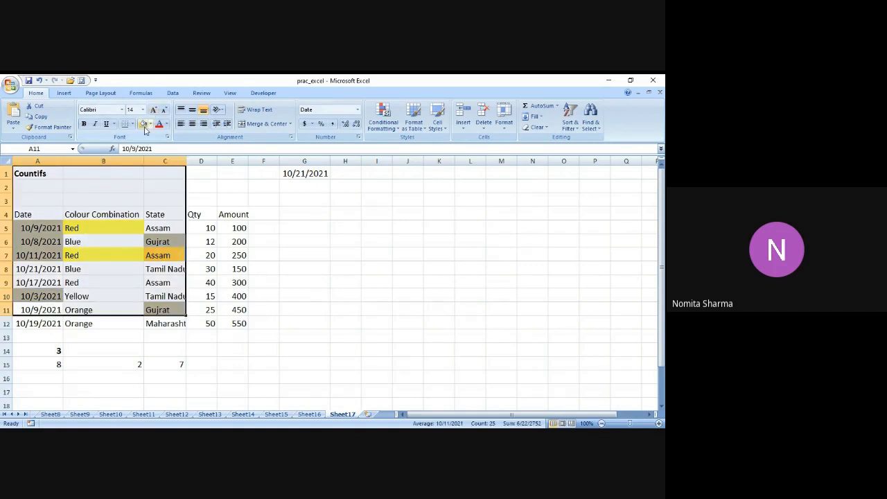
left_click(42, 310)
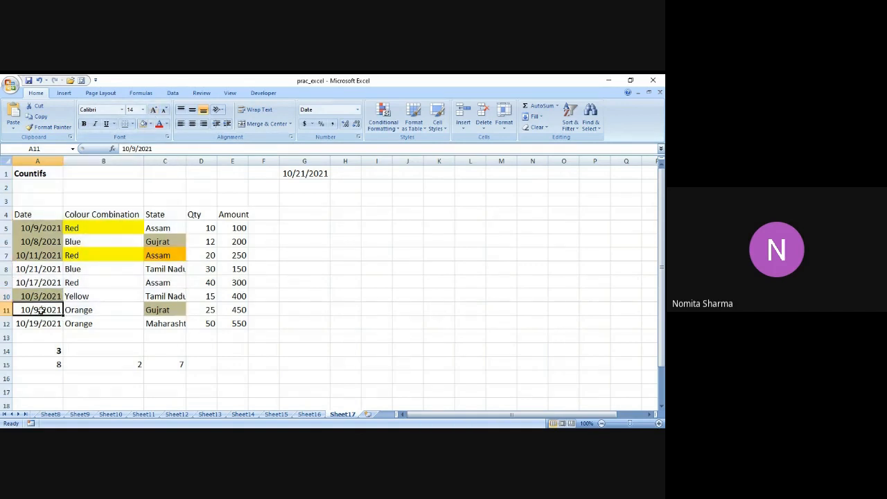
left_click(144, 124)
left_click(45, 321)
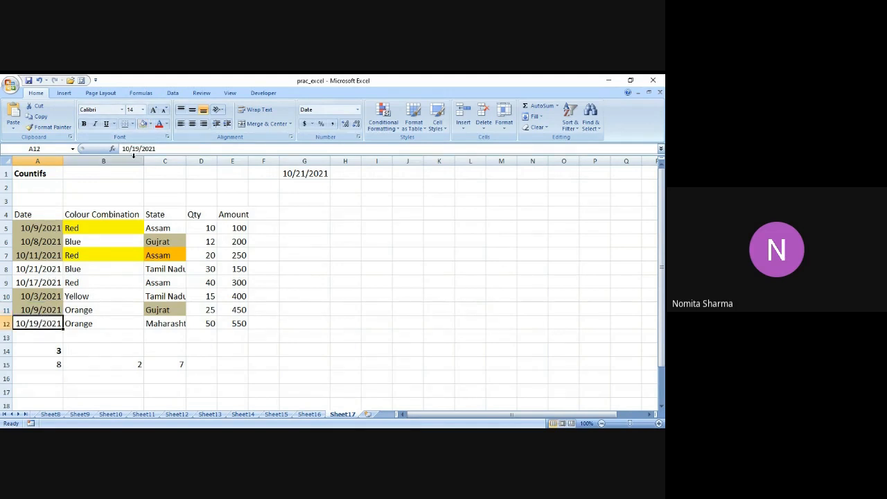
left_click(144, 124)
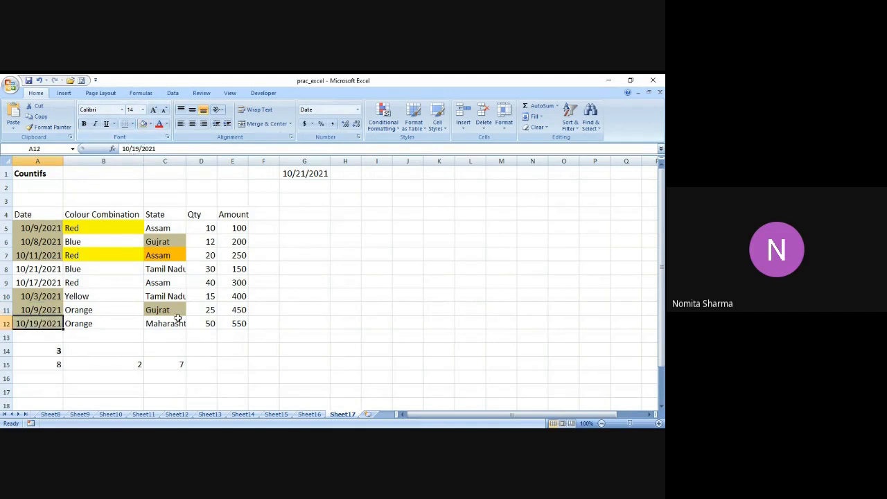
left_click(176, 365)
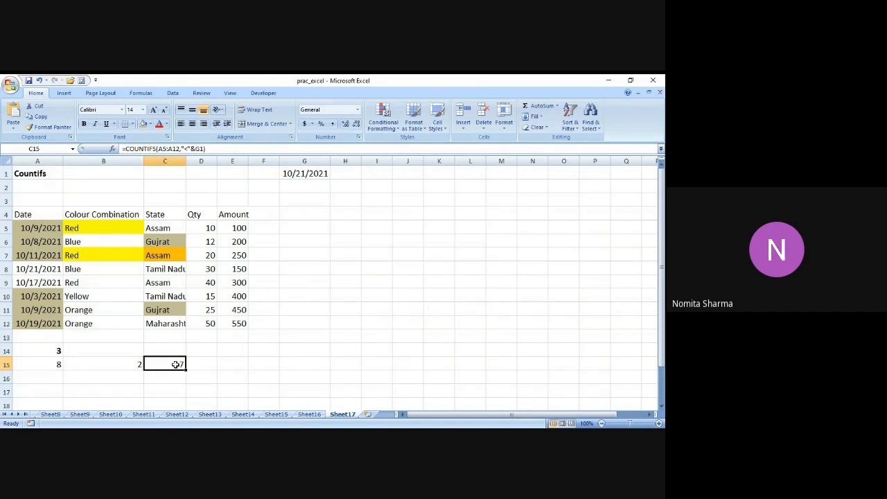
Enter =COUNTIFS(A5:E12," ") in cell D15, with a space between the quotation marks as the criterion
left_click(205, 363)
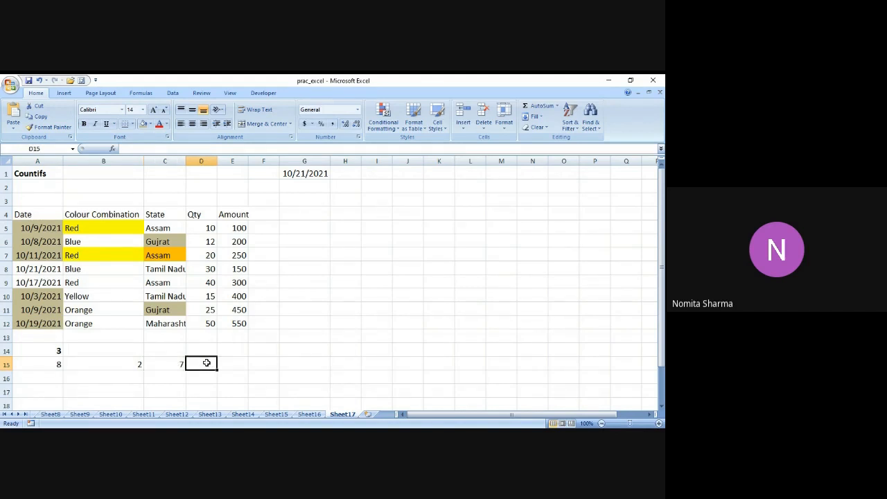
type("=c")
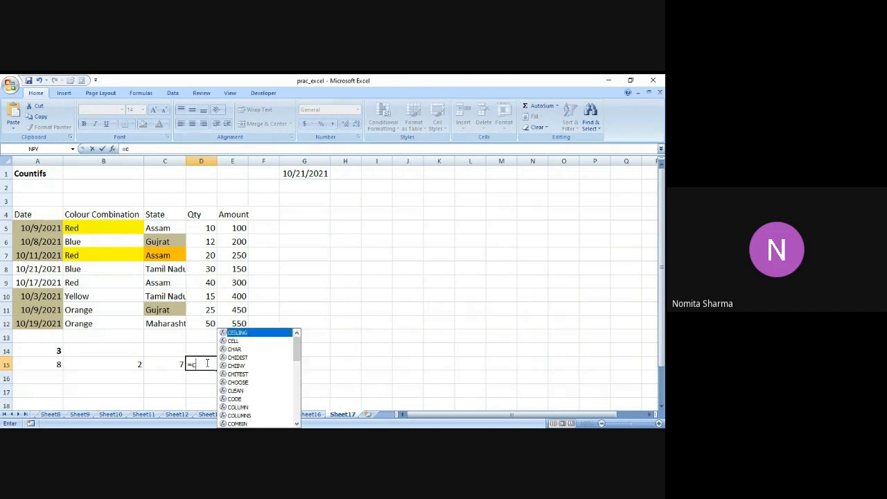
type("ountifs")
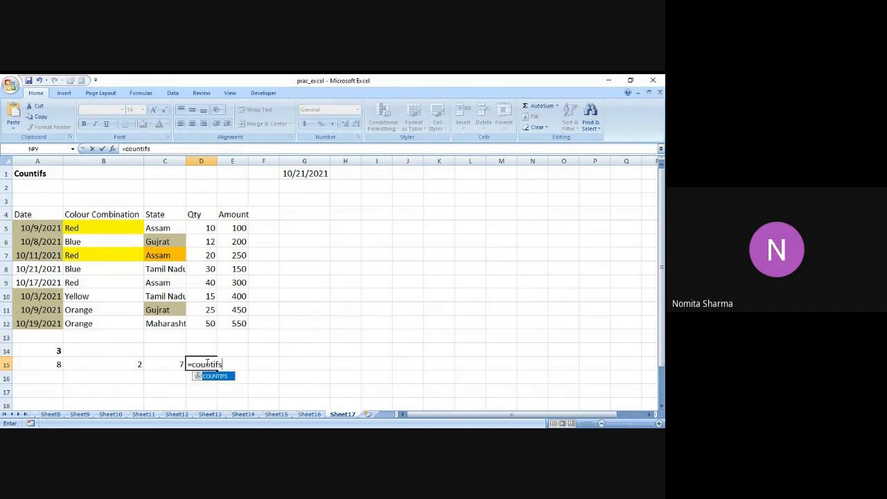
type("(")
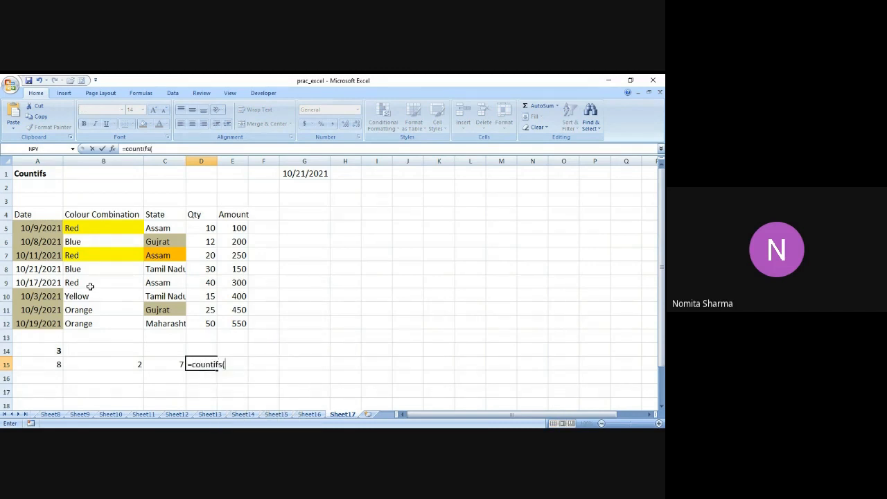
left_click(30, 228)
key("shift+Right")
key("shift+Right")
key("shift+Right")
key("shift+Right")
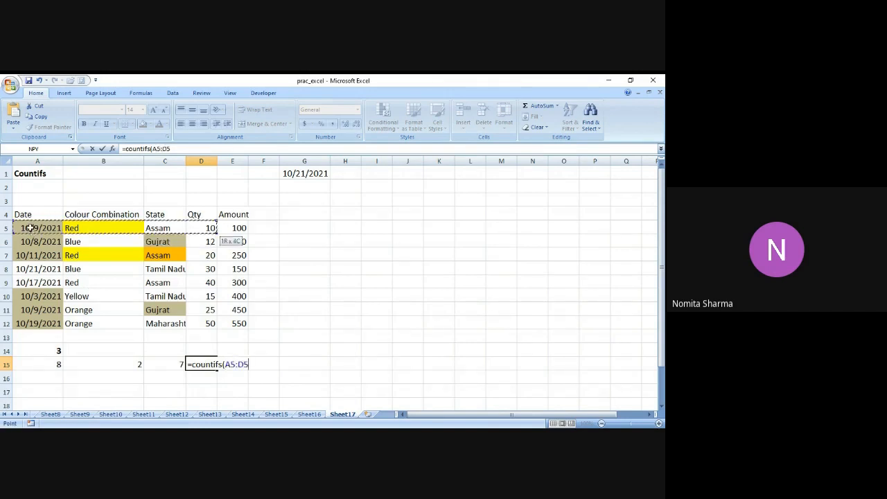
key("shift+Down")
key("shift+Down")
key("shift+Down")
key("shift+Down")
key("shift+Down")
key("shift+Down")
key("shift+Down")
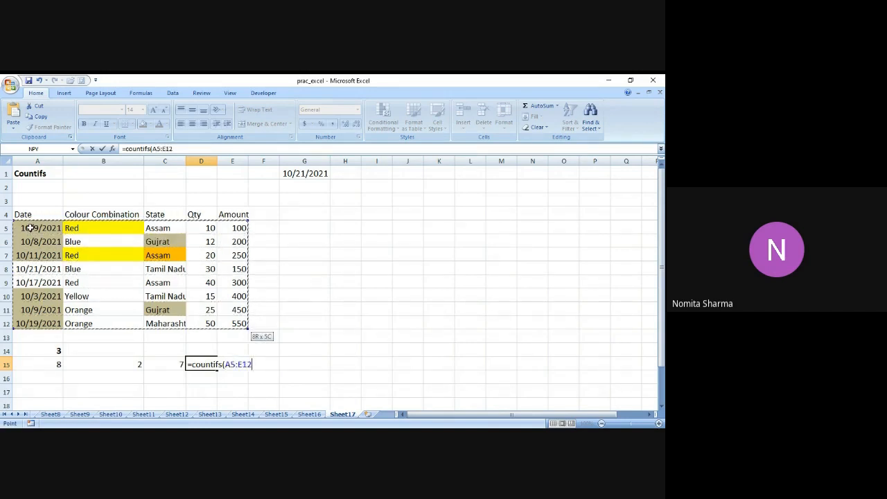
type(",\"")
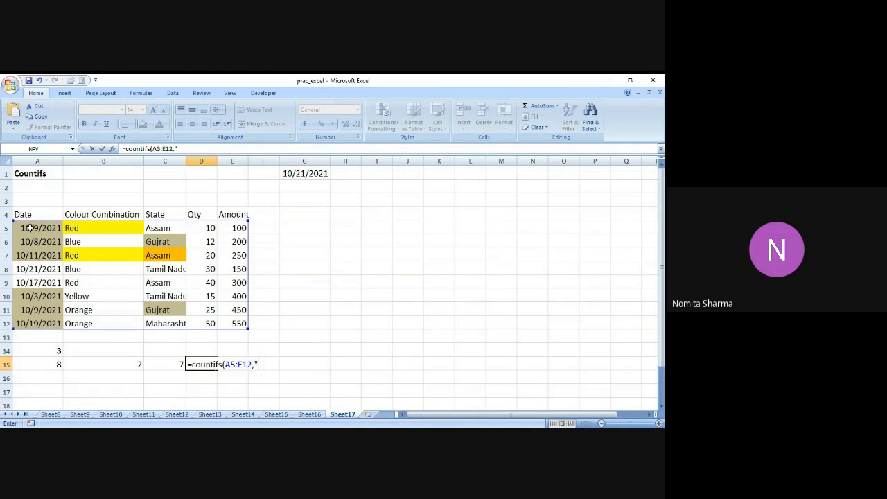
type(" \")")
key("Return")
key("Up")
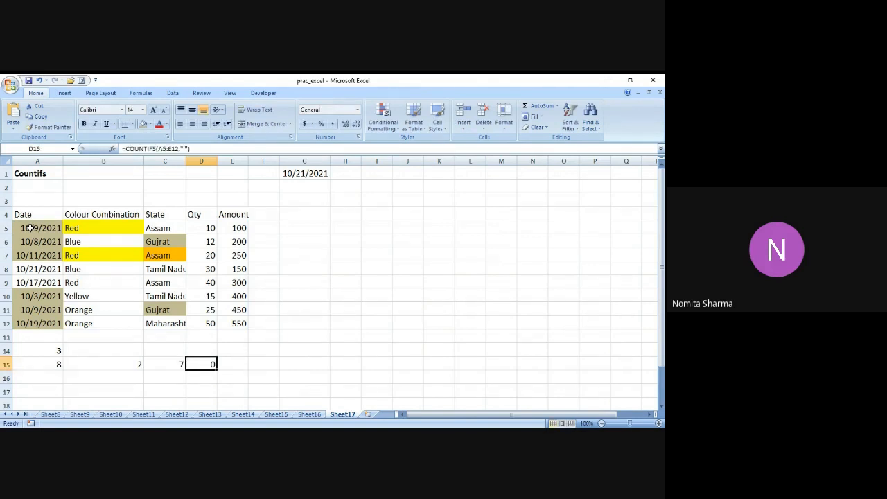
Try clearing the date in A5 and undo the deletion
left_click(31, 227)
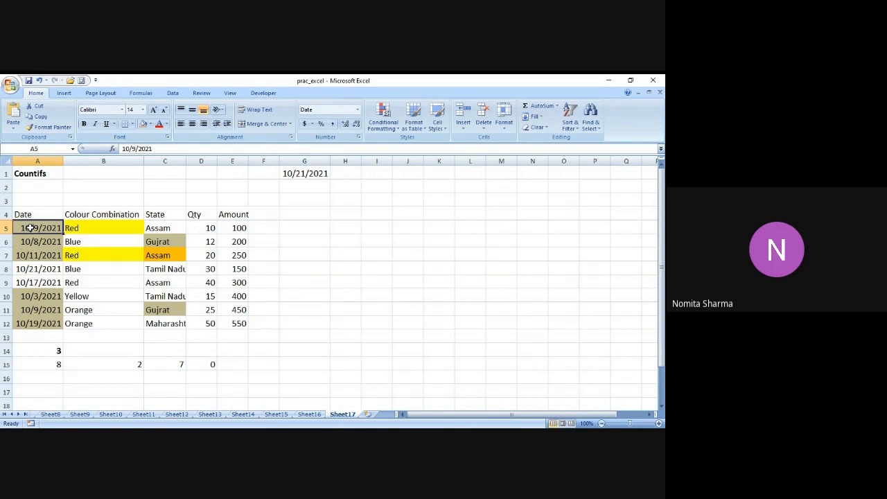
key("Delete")
left_click(39, 80)
Remove the space between the quotation marks in D15 so the formula reads =COUNTIFS(A5:E12,"")
left_click(206, 366)
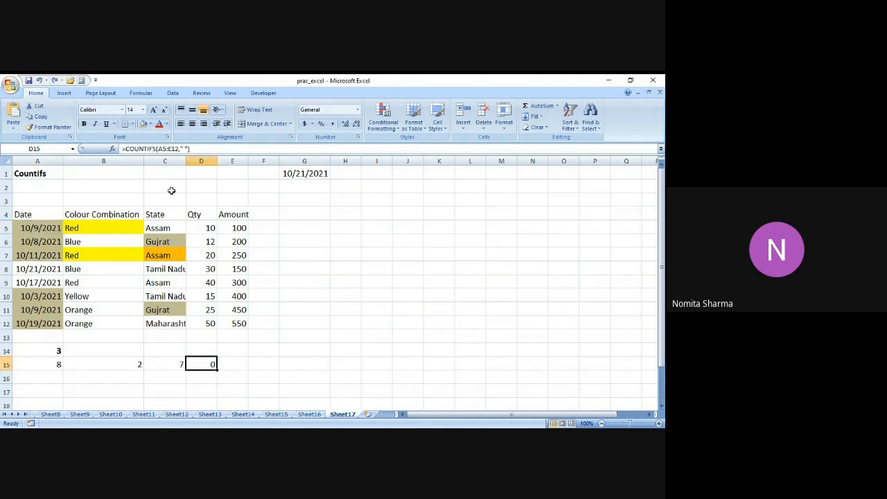
left_click(184, 148)
key("BackSpace")
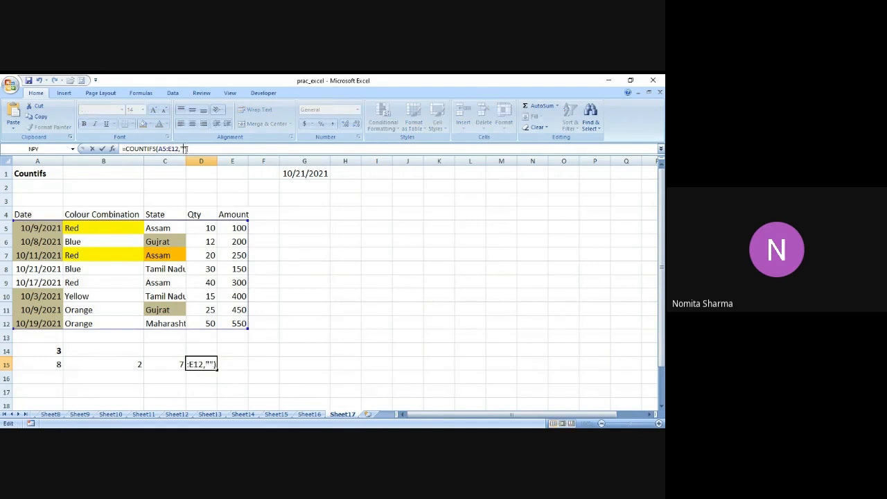
key("ctrl+Return")
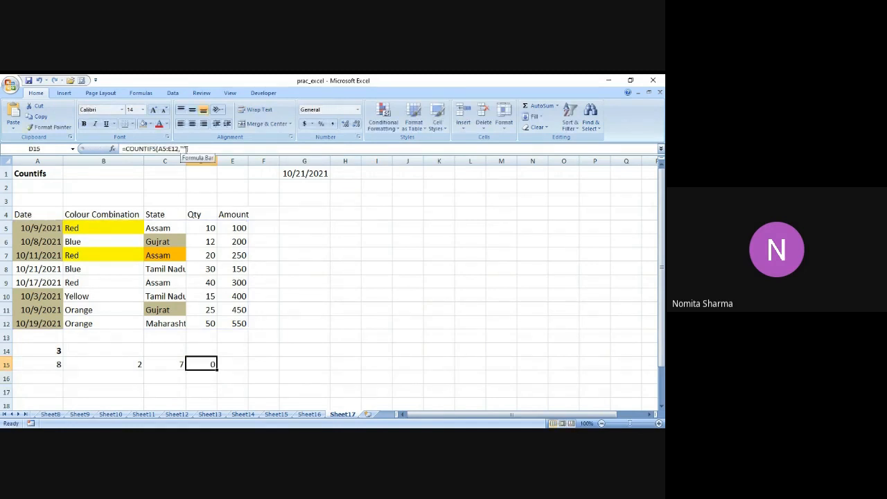
Clear the colour in B5 and the state in C12 to test the blank count in D15
left_click(100, 230)
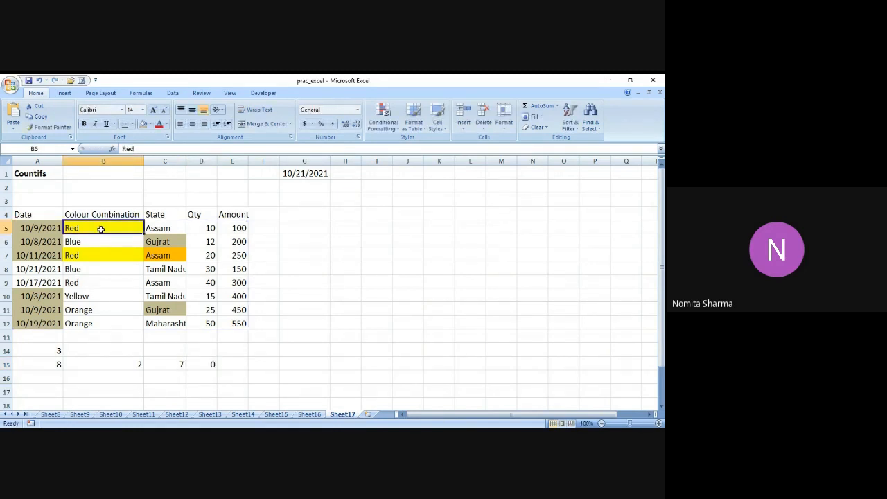
key("Delete")
left_click(206, 363)
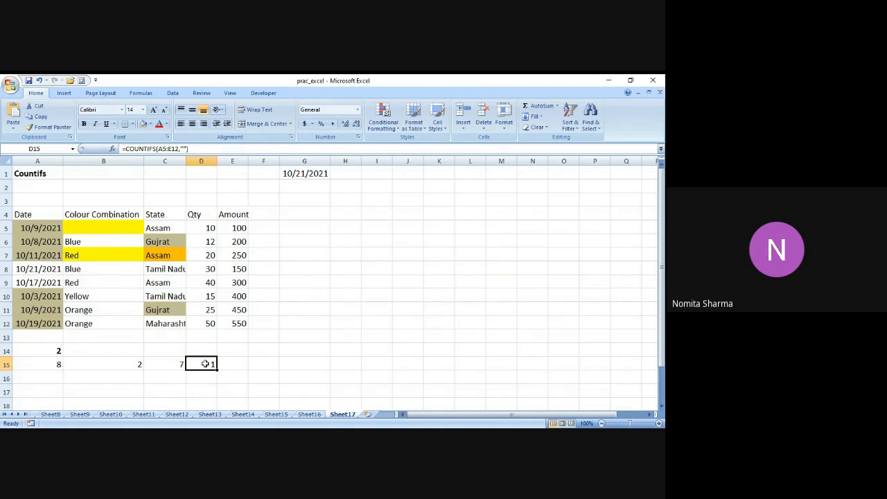
left_click(119, 231)
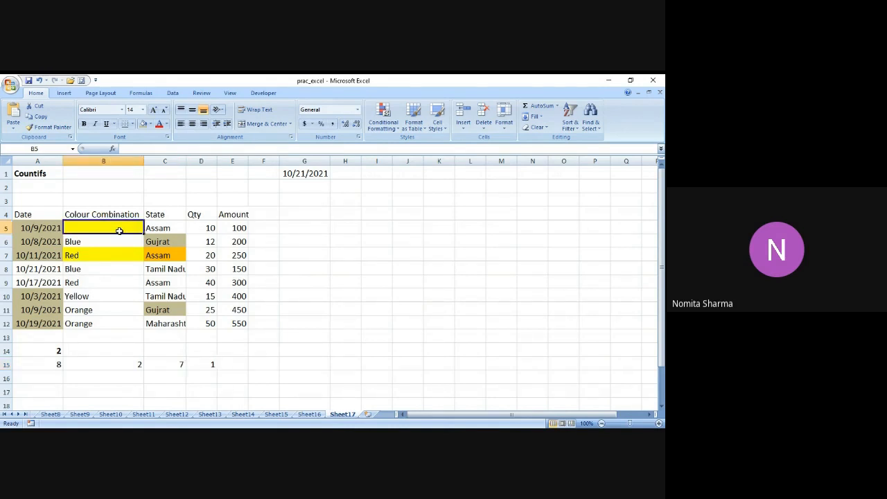
left_click(204, 366)
left_click(172, 322)
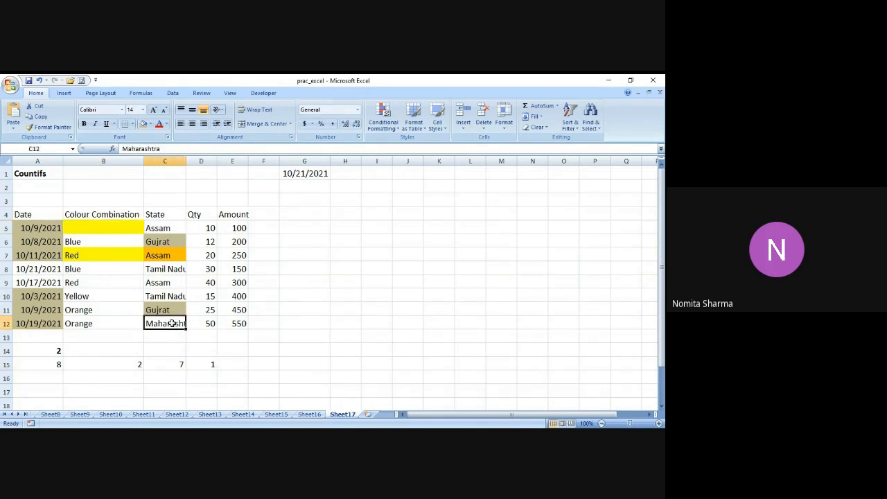
key("Delete")
Enter =COUNTIFS(B5:B12,"<>") in cell E15 to count the non-blank colour cells
key("Down")
key("Down")
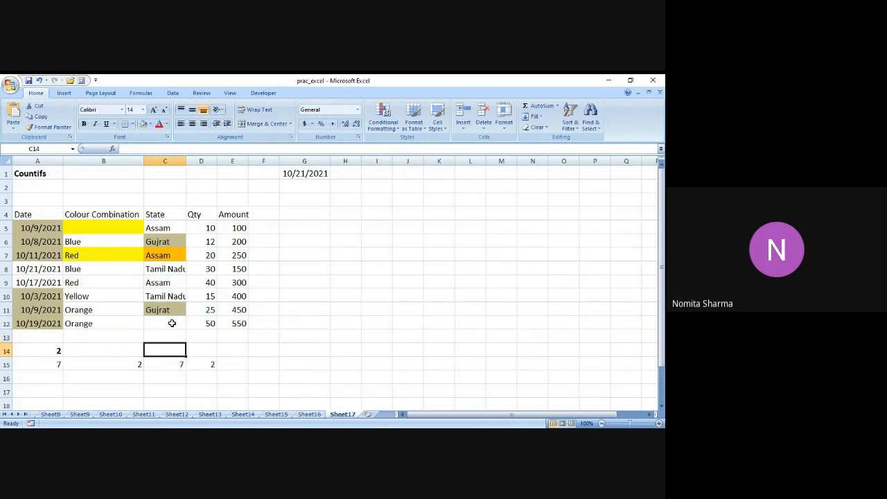
key("Down")
key("Right")
key("Right")
type("=")
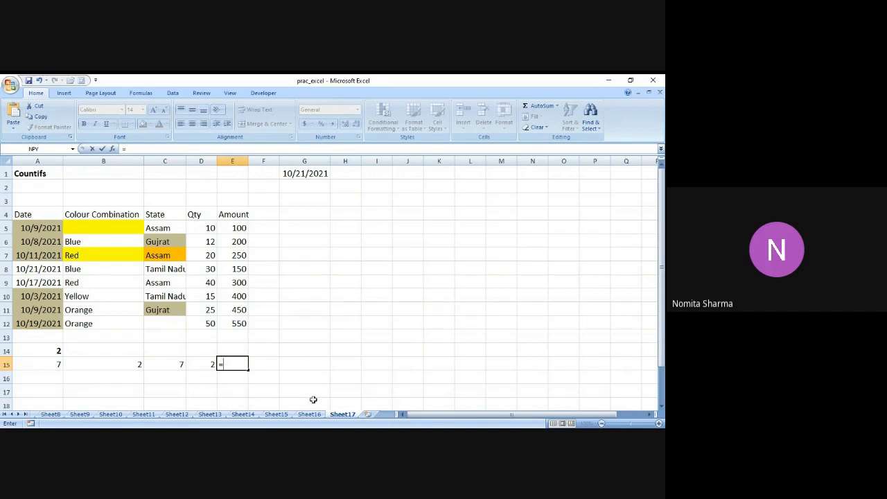
key("alt+Tab")
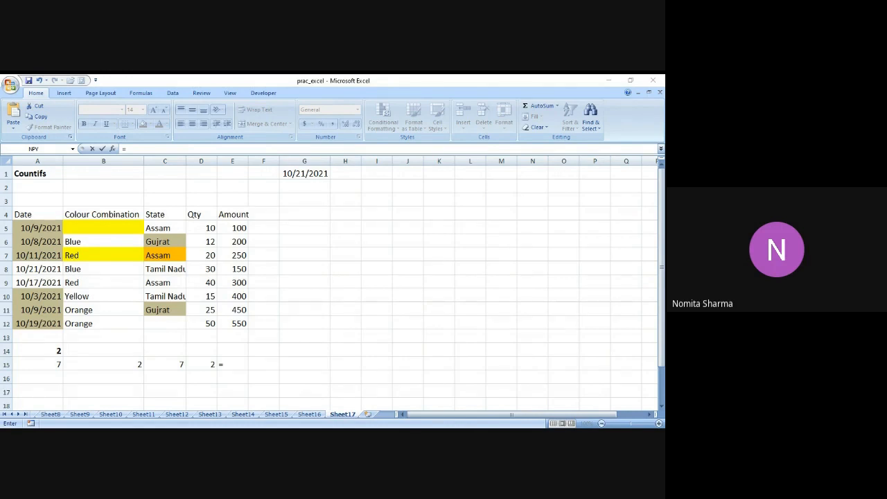
key("alt+Tab")
type("counti")
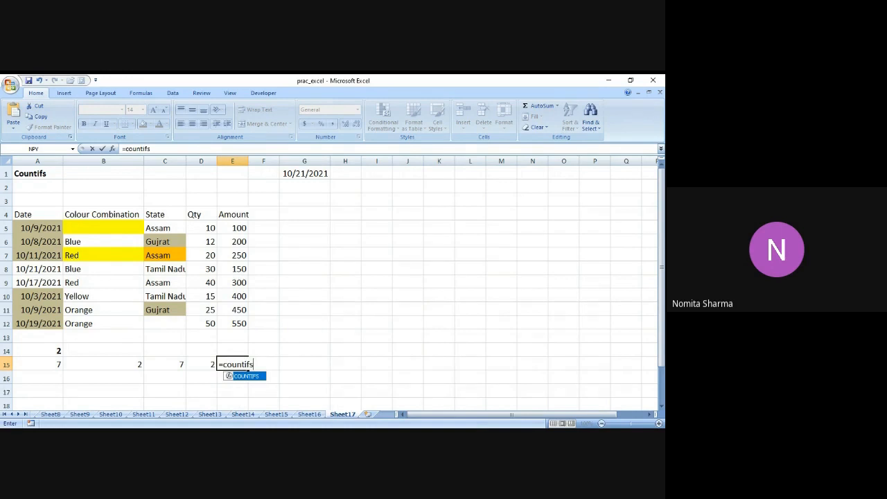
type("(")
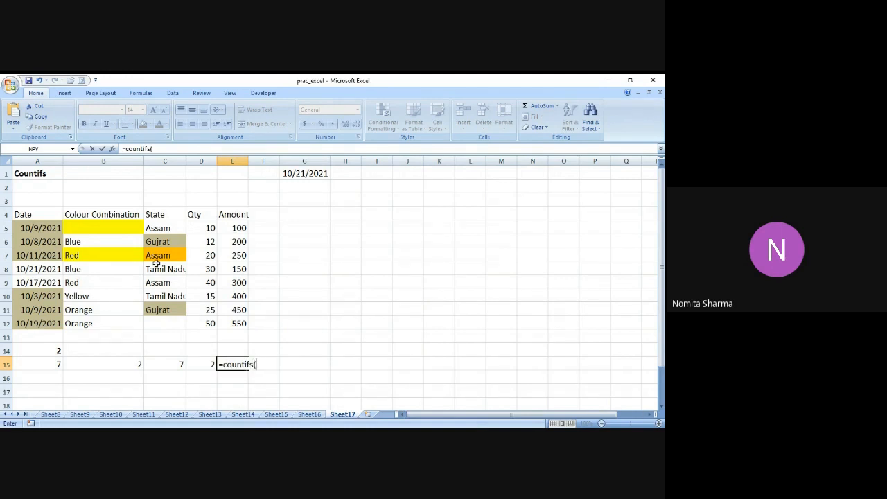
left_click_drag(73, 227, 73, 323)
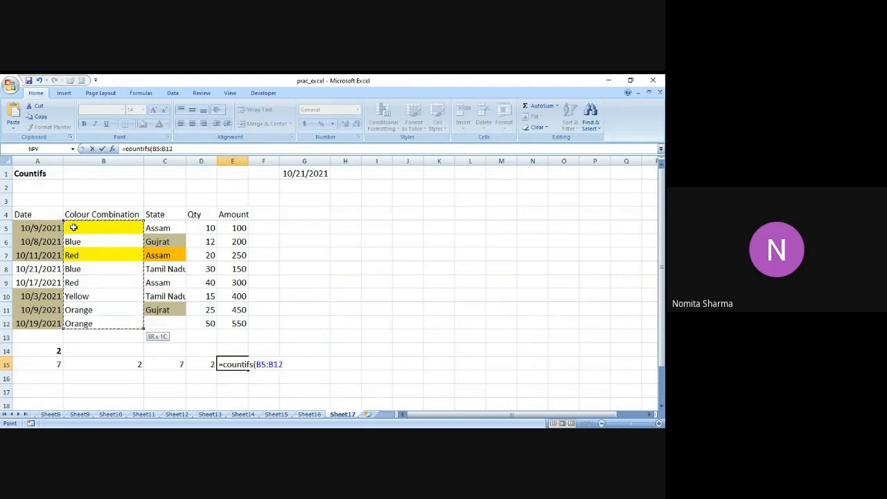
type(",\"<>\")")
key("ctrl+Return")
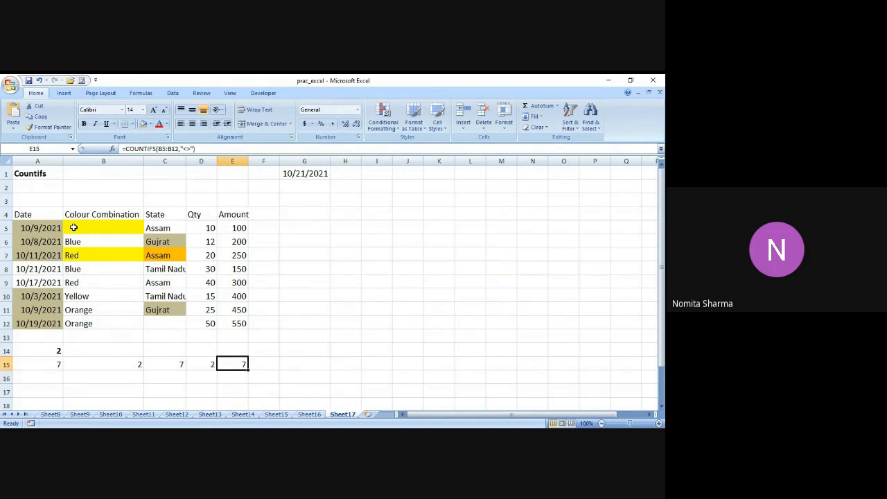
Enter red in the blank colour cell B5 and check the non-blank count in E15
left_click(78, 225)
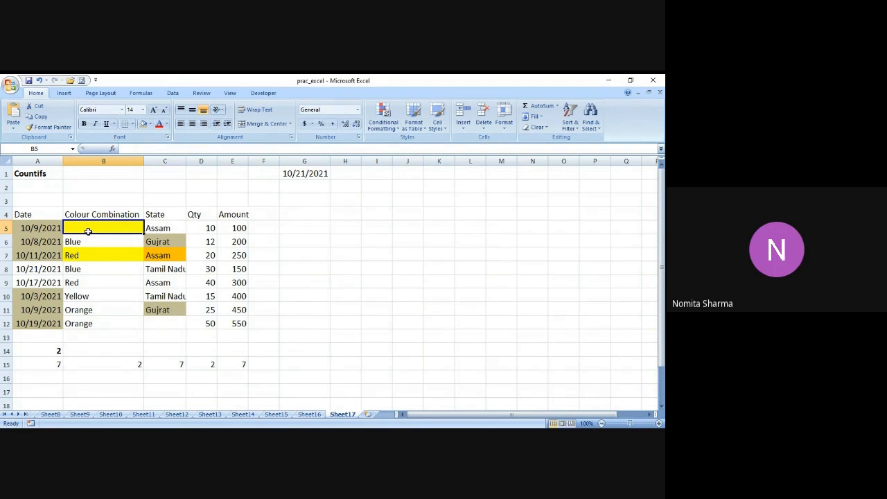
type("red")
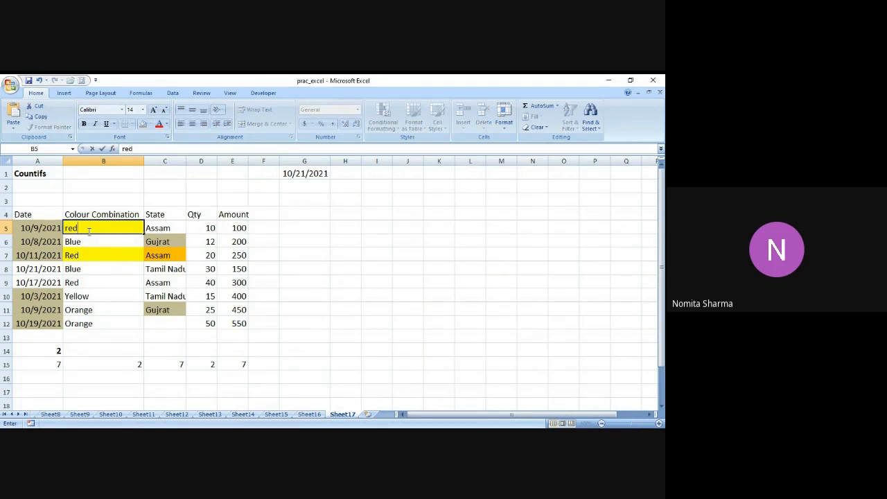
key("Return")
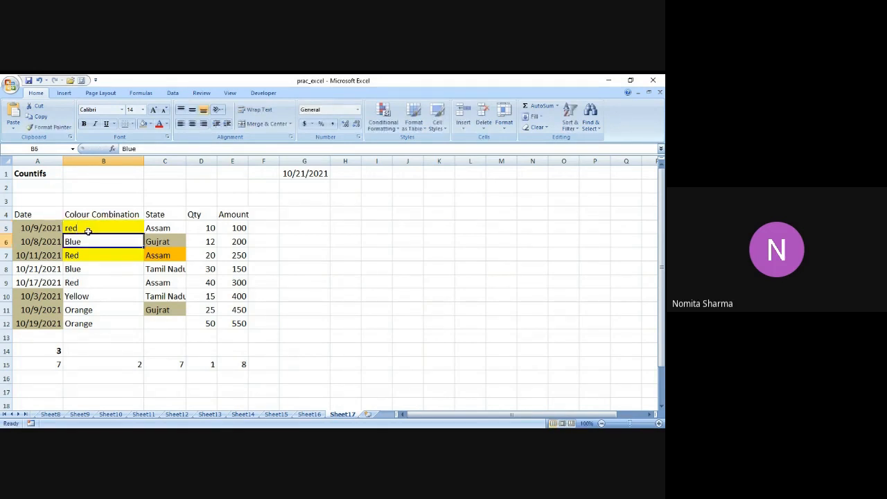
left_click(235, 364)
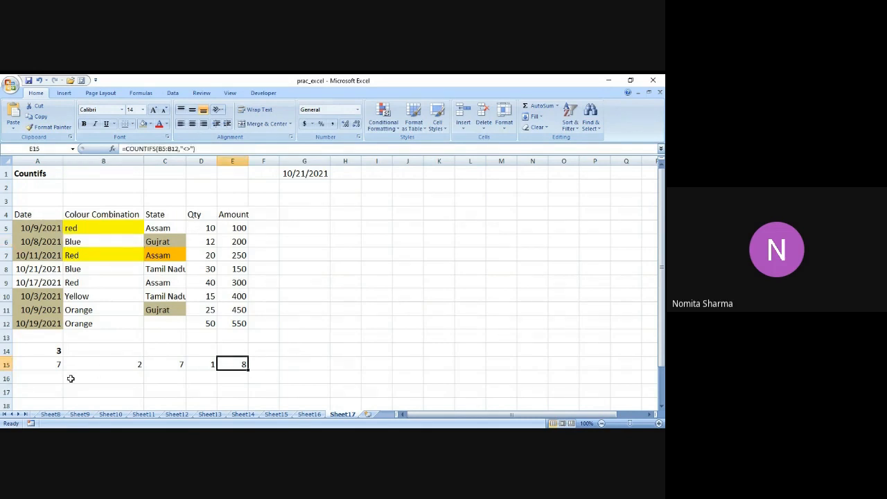